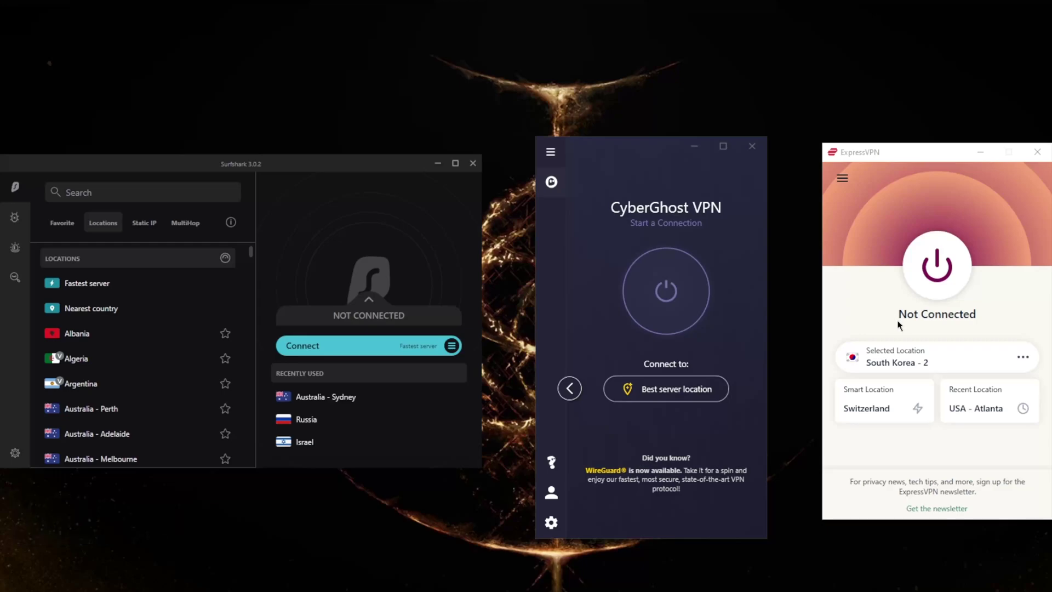
Connect ExpressVPN to South Korea - 2, confirm IP 185.92.24.71 in Seoul, and raise ExpressVPN.
{"action": "left_click", "coordinate": [930, 274]}
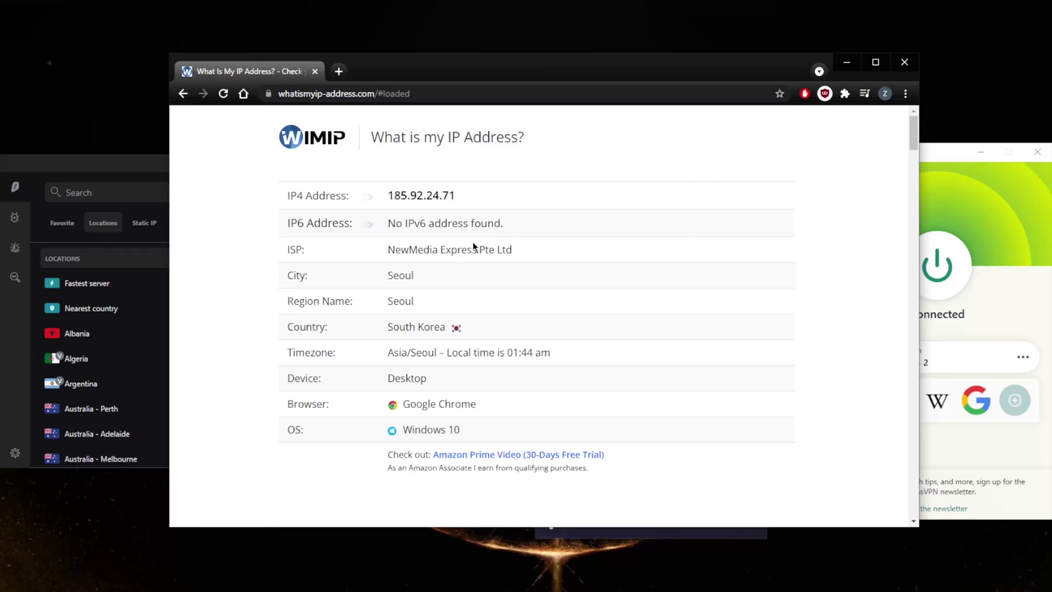
{"action": "left_click_drag", "start_coordinate": [655, 73], "coordinate": [653, 86]}
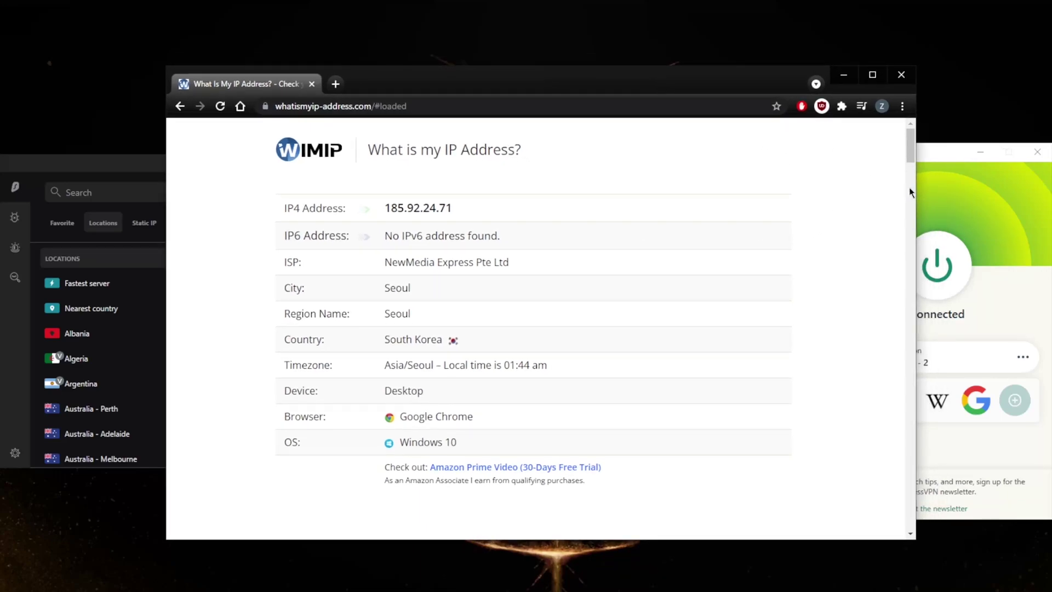
{"action": "left_click", "coordinate": [927, 203]}
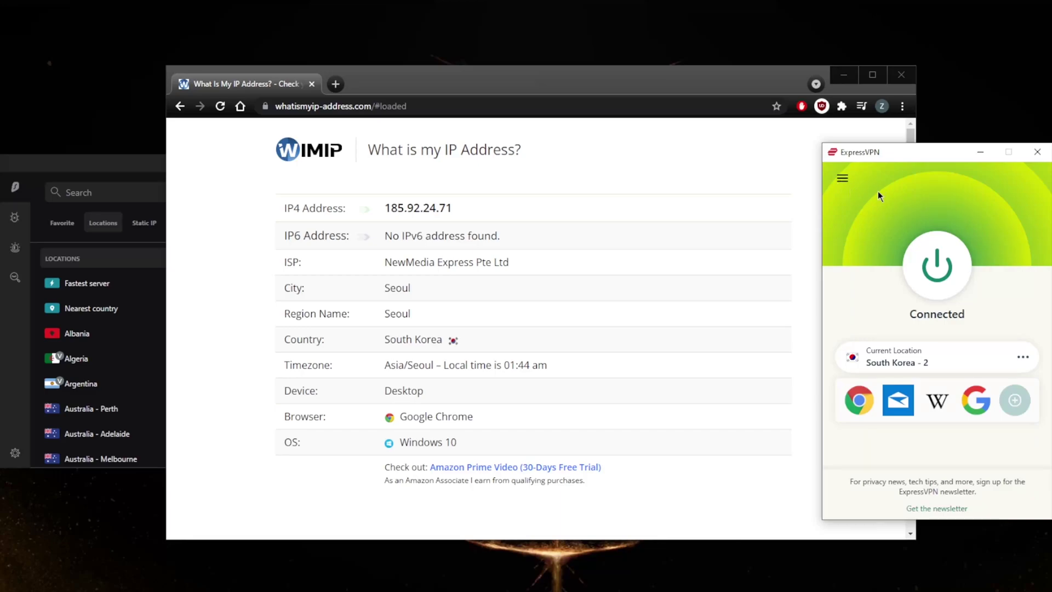
Search ExpressVPN's VPN Locations for 'colo', then close the locations window.
{"action": "left_click", "coordinate": [842, 177]}
{"action": "left_click", "coordinate": [879, 204]}
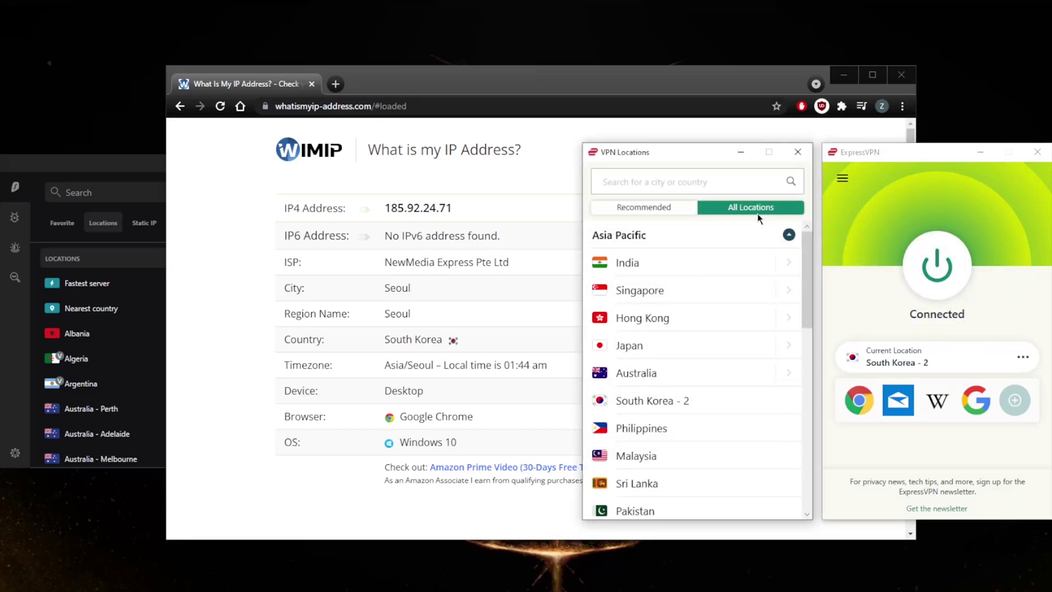
{"action": "left_click", "coordinate": [789, 235]}
{"action": "left_click", "coordinate": [712, 185]}
{"action": "type", "text": "colo"}
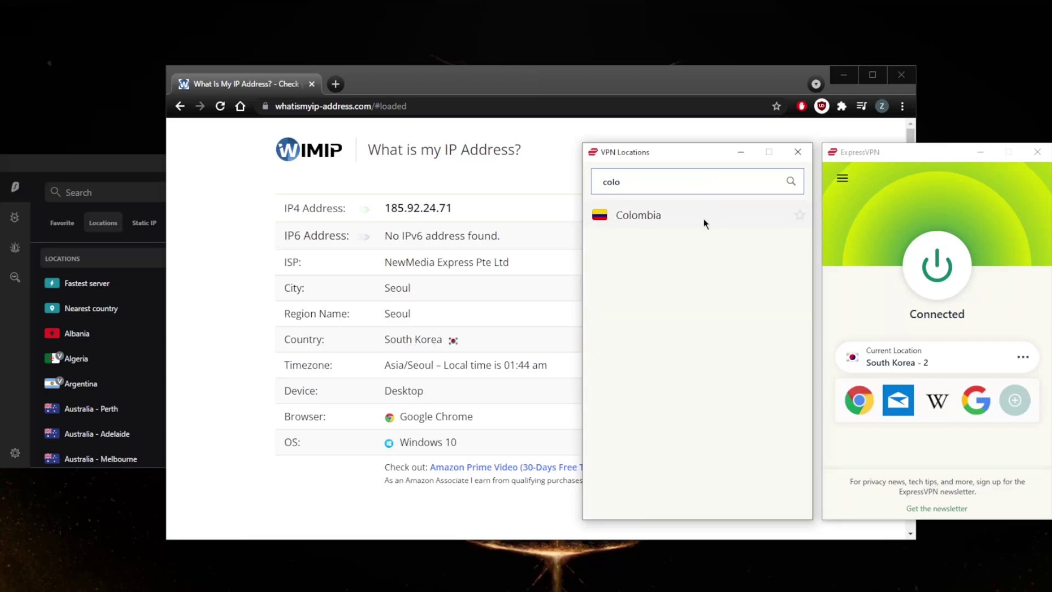
{"action": "left_click", "coordinate": [802, 153]}
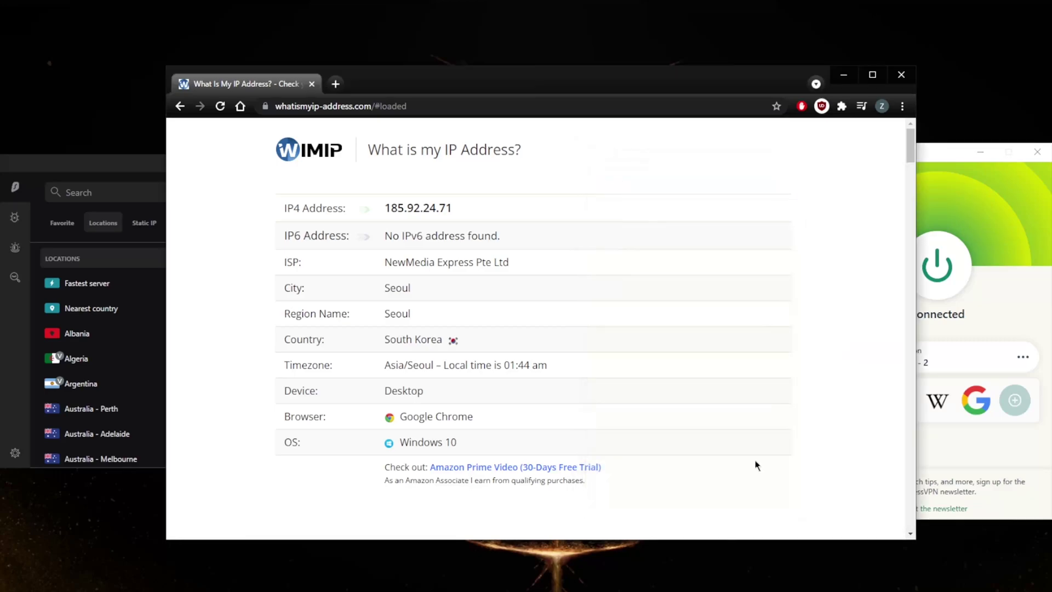
Search CyberGhost's All servers list for 'colo'.
{"action": "right_click", "coordinate": [726, 535]}
{"action": "left_click", "coordinate": [706, 559]}
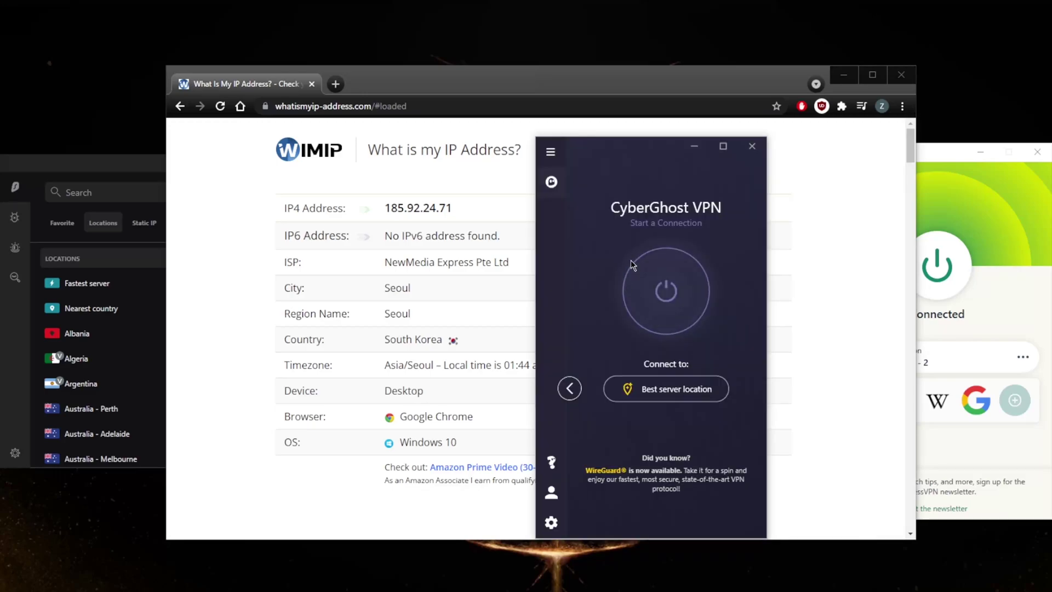
{"action": "left_click", "coordinate": [570, 388]}
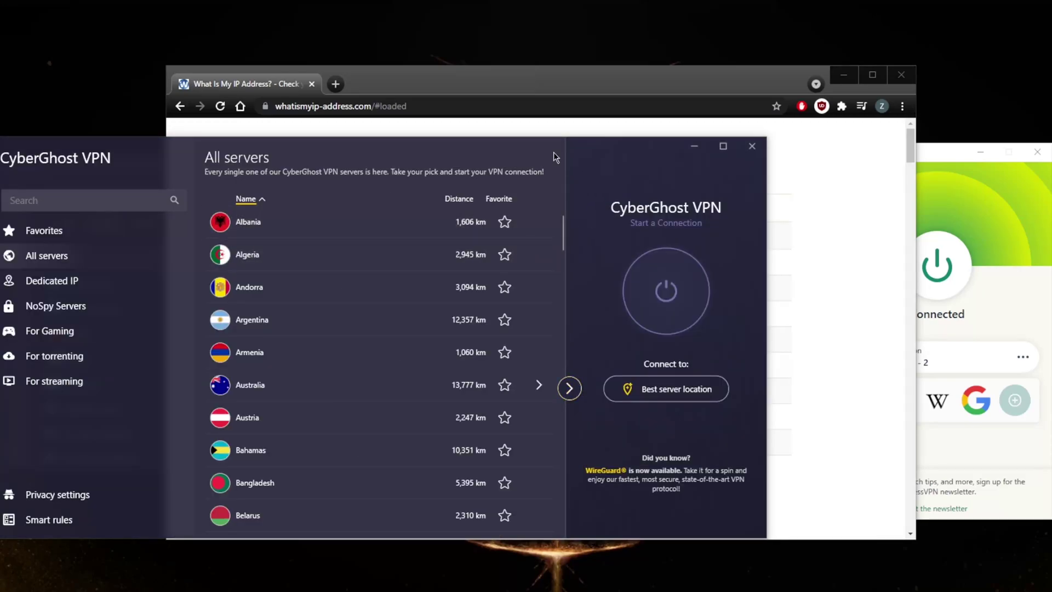
{"action": "left_click_drag", "start_coordinate": [552, 150], "coordinate": [639, 147]}
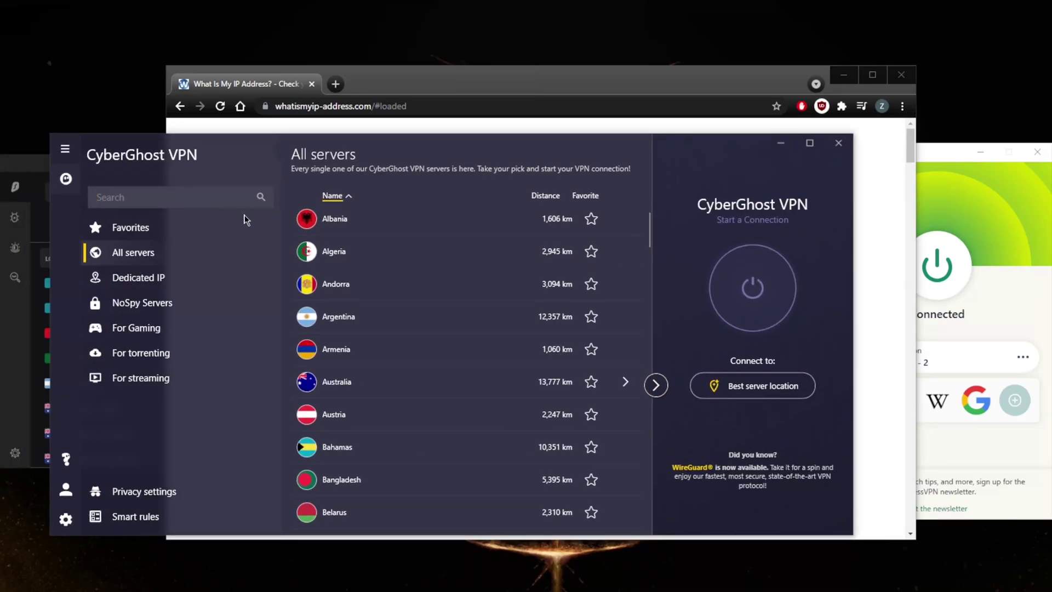
{"action": "left_click", "coordinate": [247, 199]}
{"action": "type", "text": "colo"}
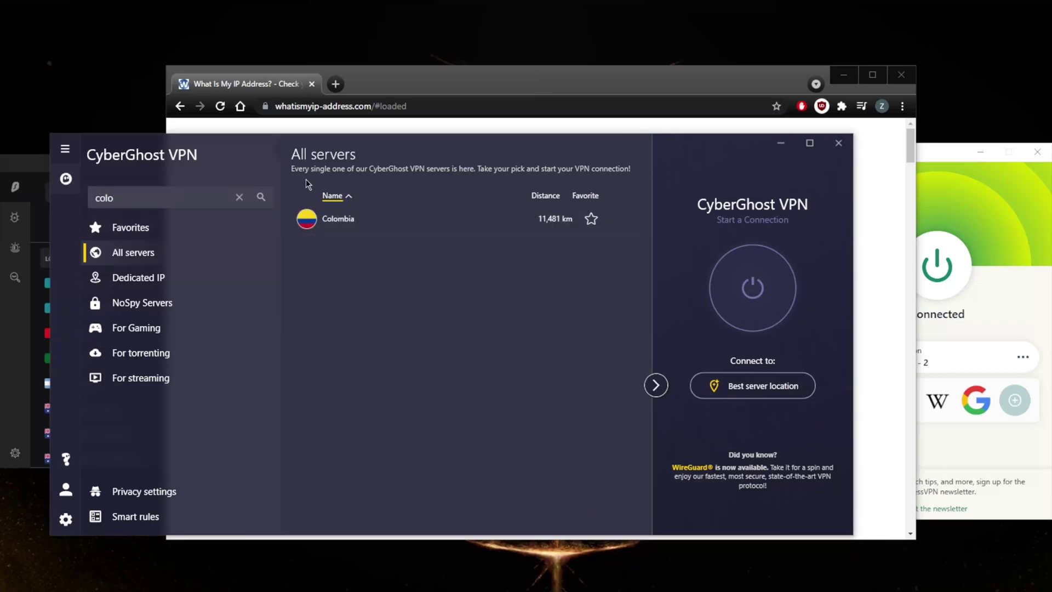
Search Surfshark for 'colo', clear the Surfshark and CyberGhost searches, and disconnect ExpressVPN.
{"action": "left_click", "coordinate": [38, 219]}
{"action": "left_click", "coordinate": [157, 195]}
{"action": "type", "text": "colo"}
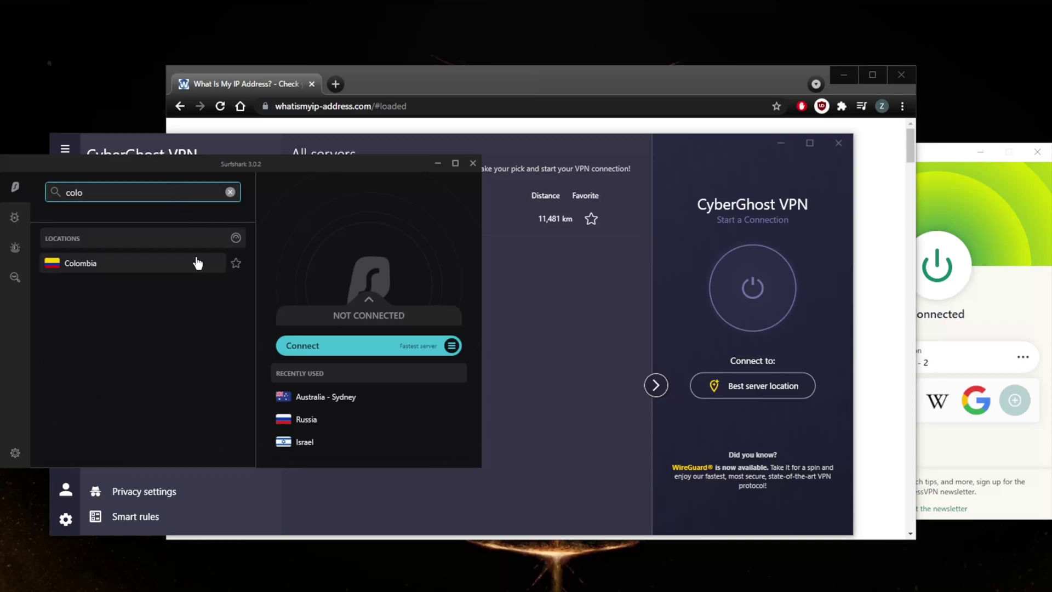
{"action": "left_click", "coordinate": [230, 192]}
{"action": "left_click", "coordinate": [553, 155]}
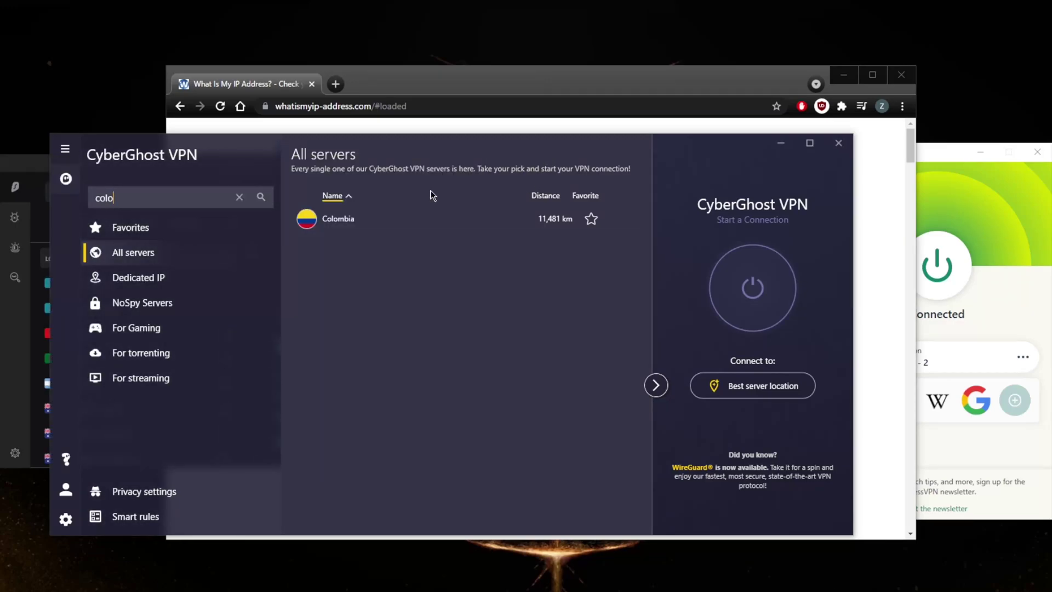
{"action": "left_click", "coordinate": [238, 198]}
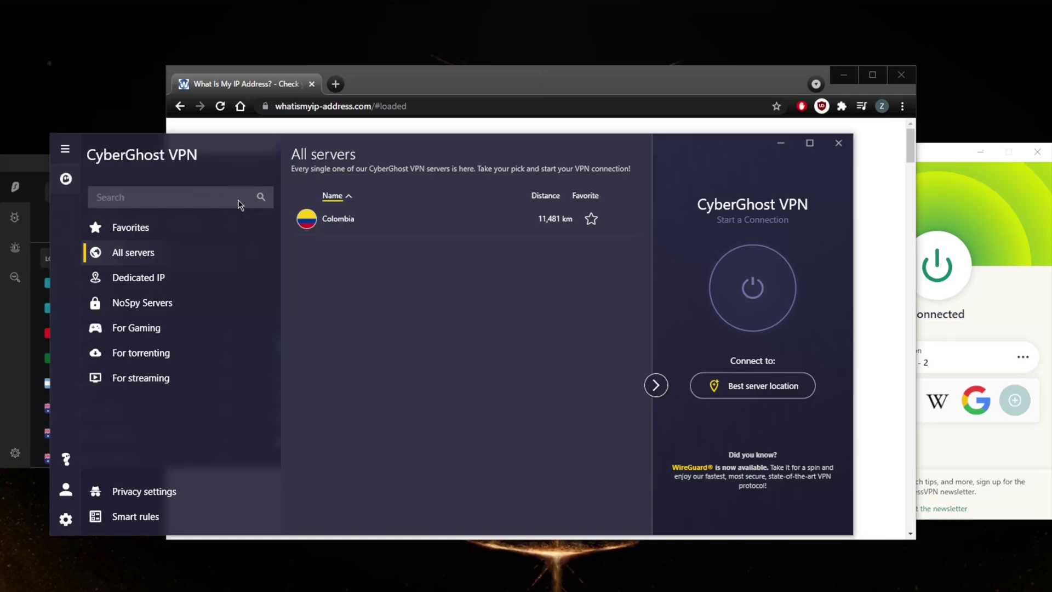
{"action": "left_click", "coordinate": [958, 201]}
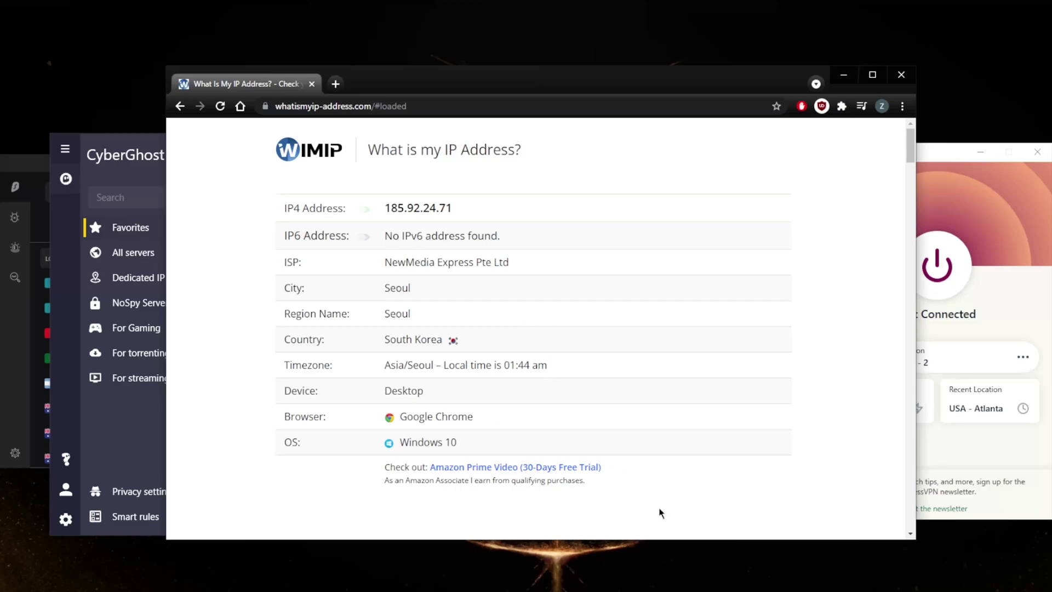
Connect CyberGhost to Colombia (Bogotá, VPN IP 146.70.9.22) and return to the IP page.
{"action": "left_click", "coordinate": [827, 581]}
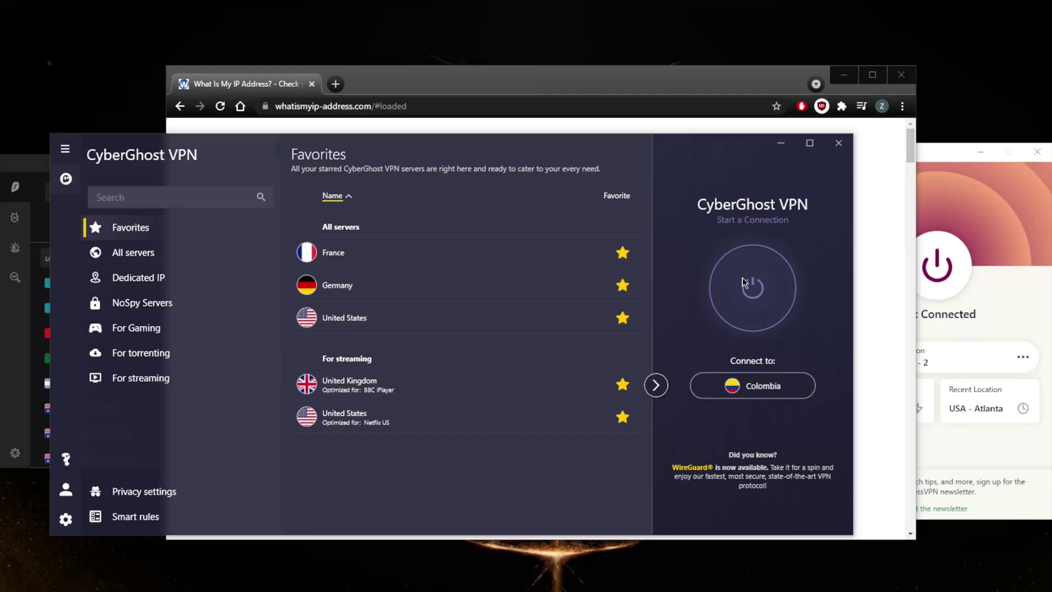
{"action": "left_click", "coordinate": [752, 288]}
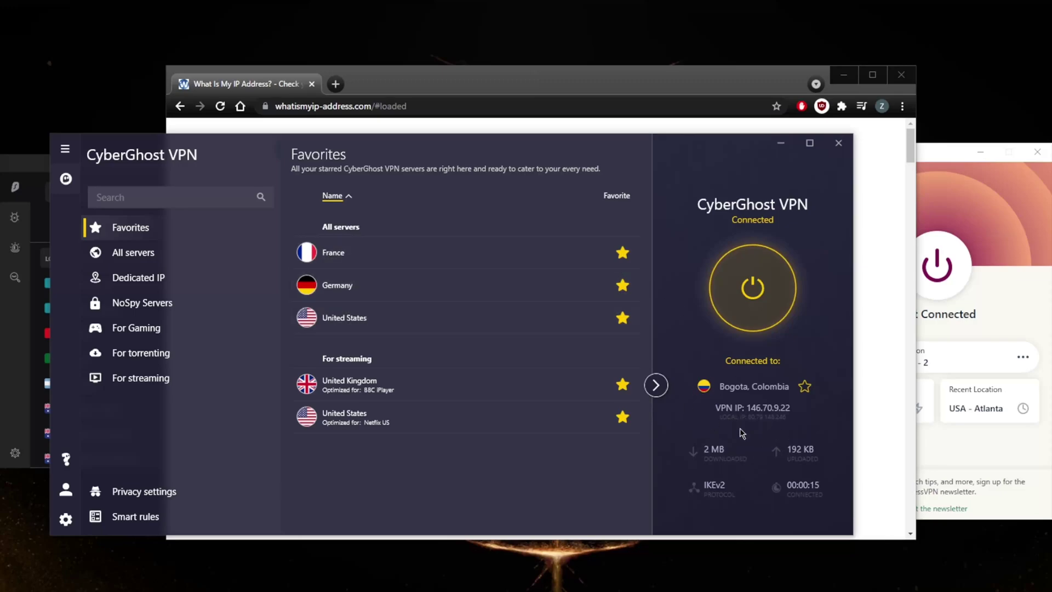
{"action": "left_click", "coordinate": [602, 85]}
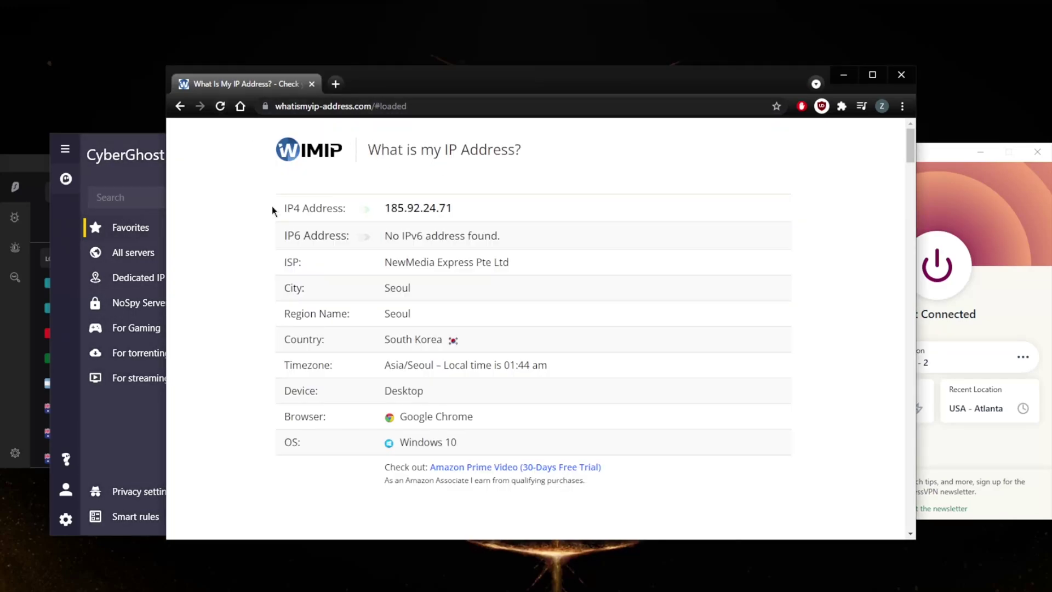
Reload the IP page to confirm 146.70.9.22 in Bogotá, close Chrome, and disconnect CyberGhost.
{"action": "left_click", "coordinate": [220, 106]}
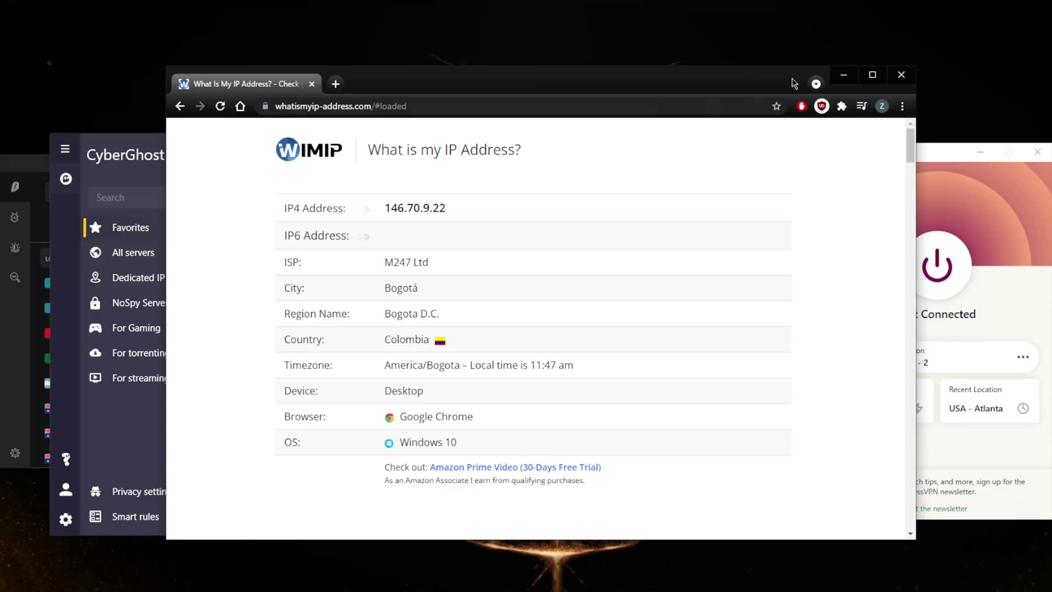
{"action": "left_click", "coordinate": [901, 75]}
{"action": "left_click", "coordinate": [735, 292]}
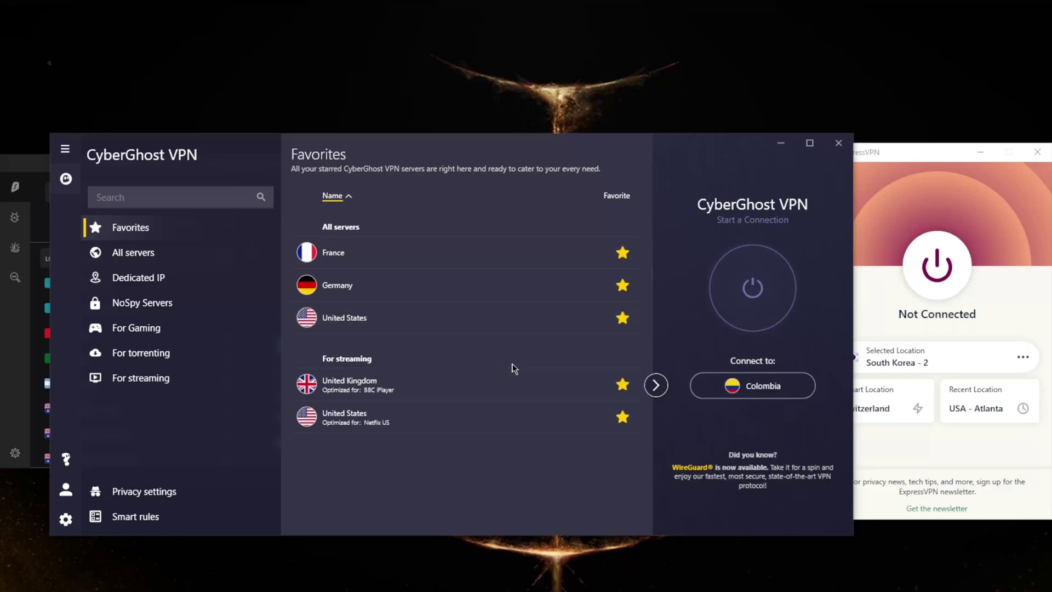
Bring ExpressVPN to the front and open its hamburger menu.
{"action": "left_click", "coordinate": [31, 176]}
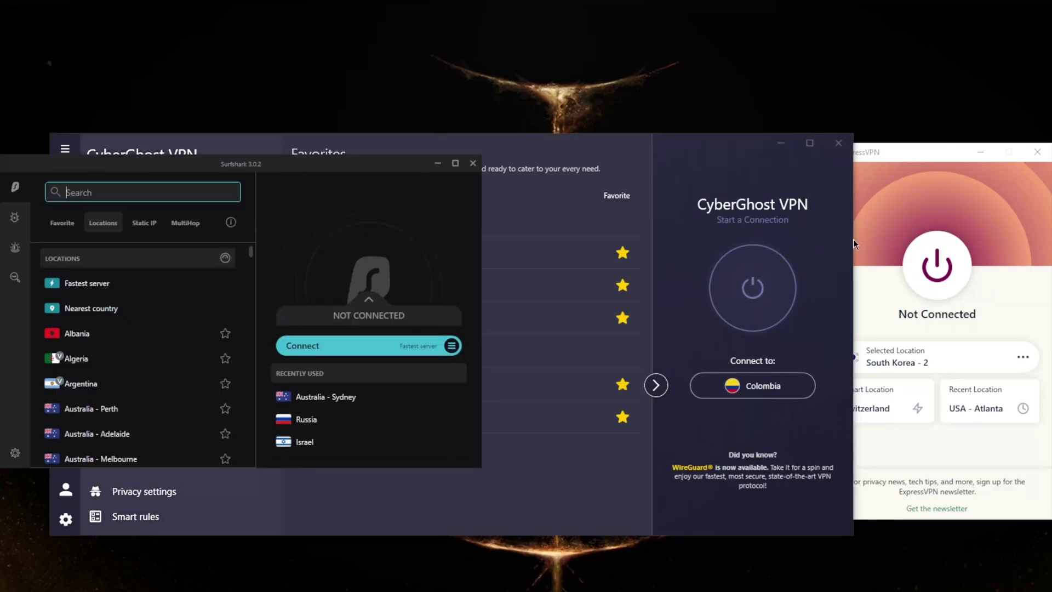
{"action": "left_click", "coordinate": [917, 204]}
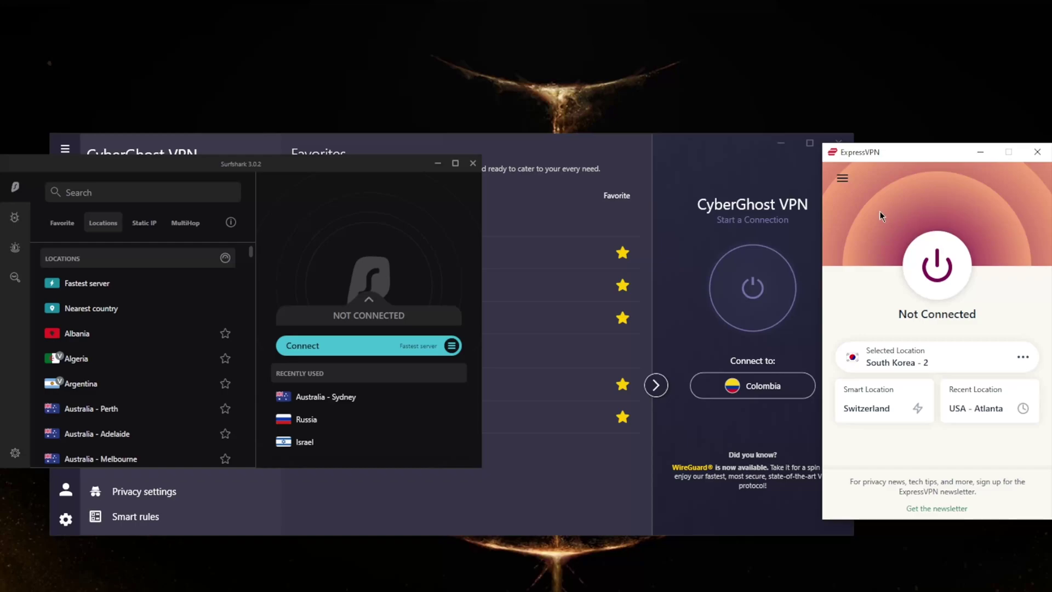
{"action": "left_click", "coordinate": [844, 178]}
Open ExpressVPN Options and review the Protocol tab choices before returning to General.
{"action": "left_click", "coordinate": [875, 241]}
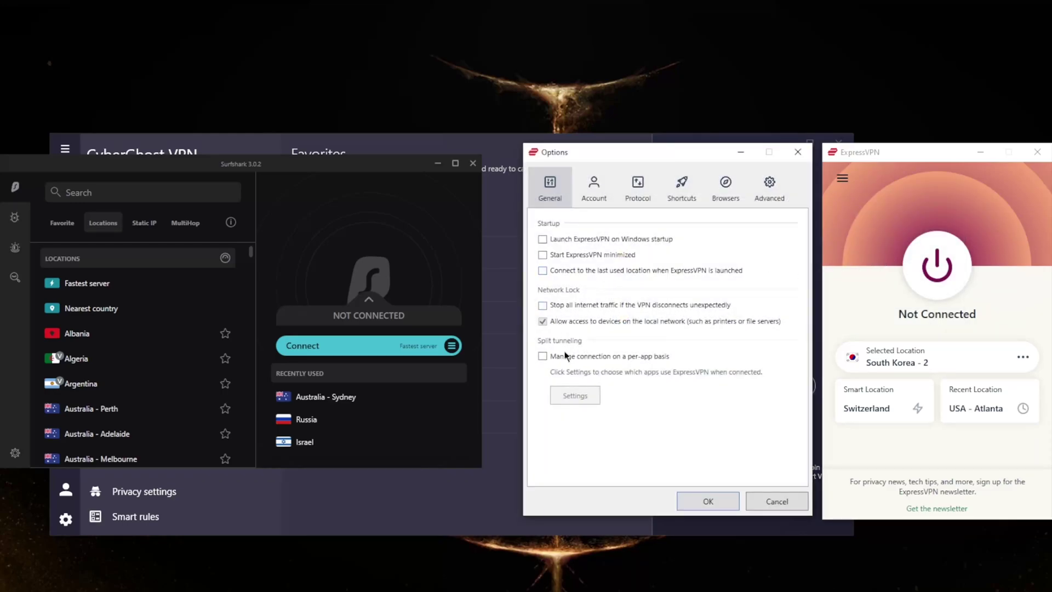
{"action": "left_click", "coordinate": [643, 188]}
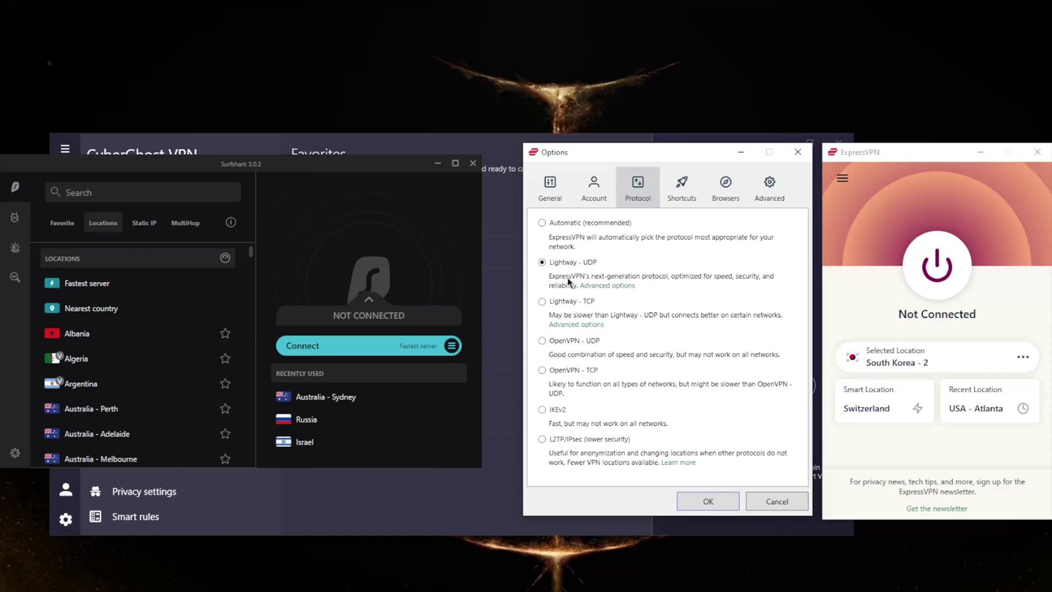
{"action": "left_click", "coordinate": [553, 201]}
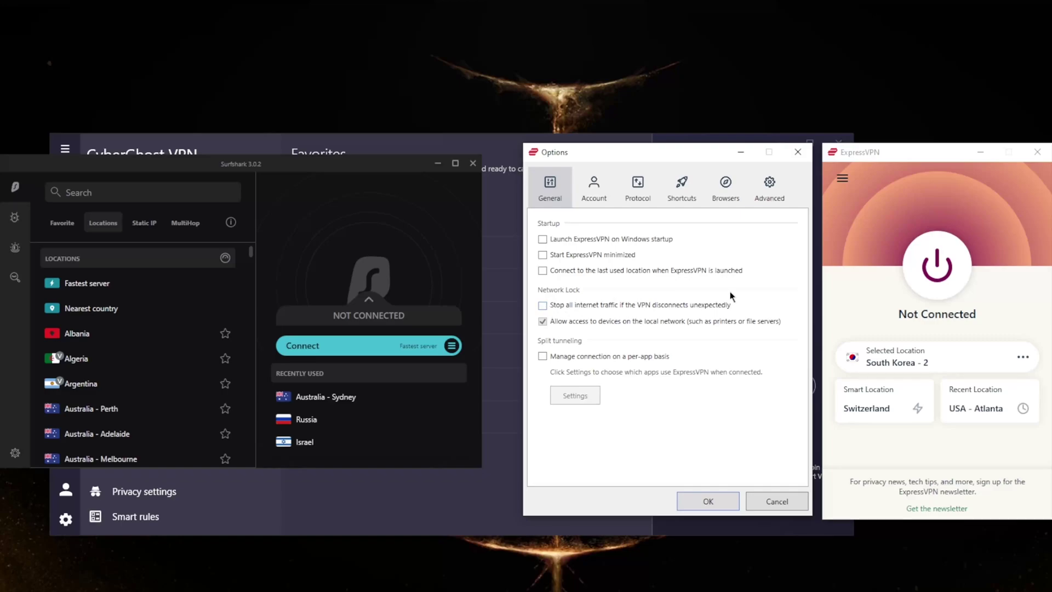
{"action": "left_click", "coordinate": [921, 190]}
{"action": "left_click", "coordinate": [548, 358]}
Try each split-tunnelling mode, keep All apps on the VPN, untick per-app, and close Options.
{"action": "left_click", "coordinate": [543, 357]}
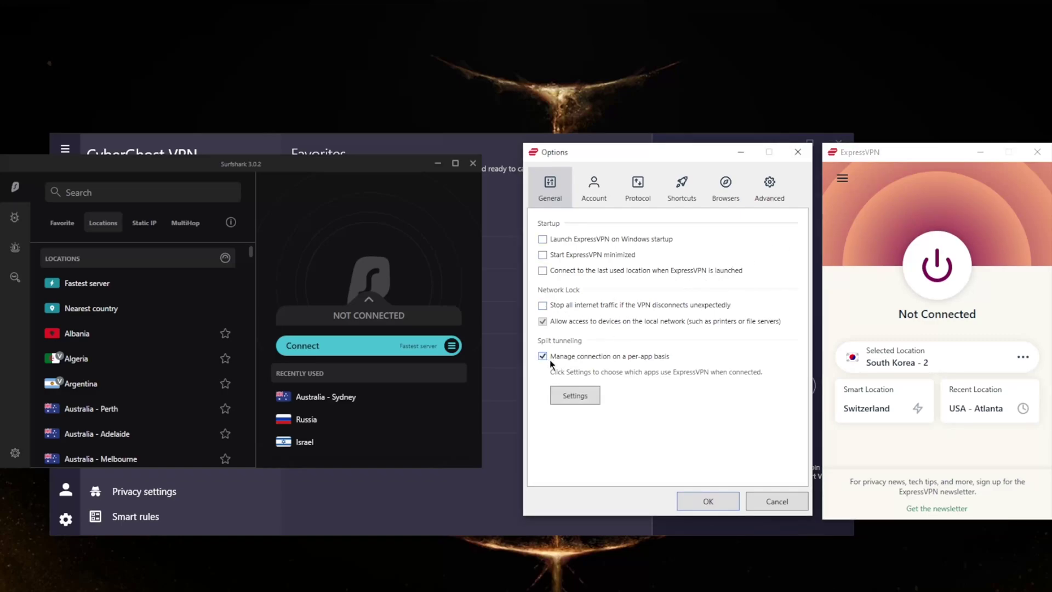
{"action": "left_click", "coordinate": [584, 394]}
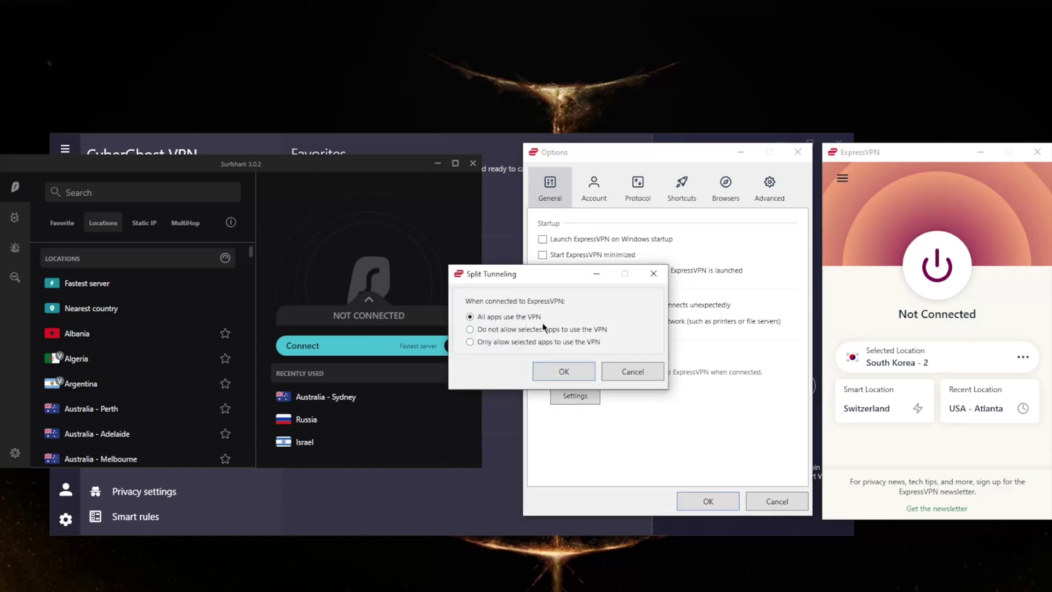
{"action": "left_click", "coordinate": [470, 330]}
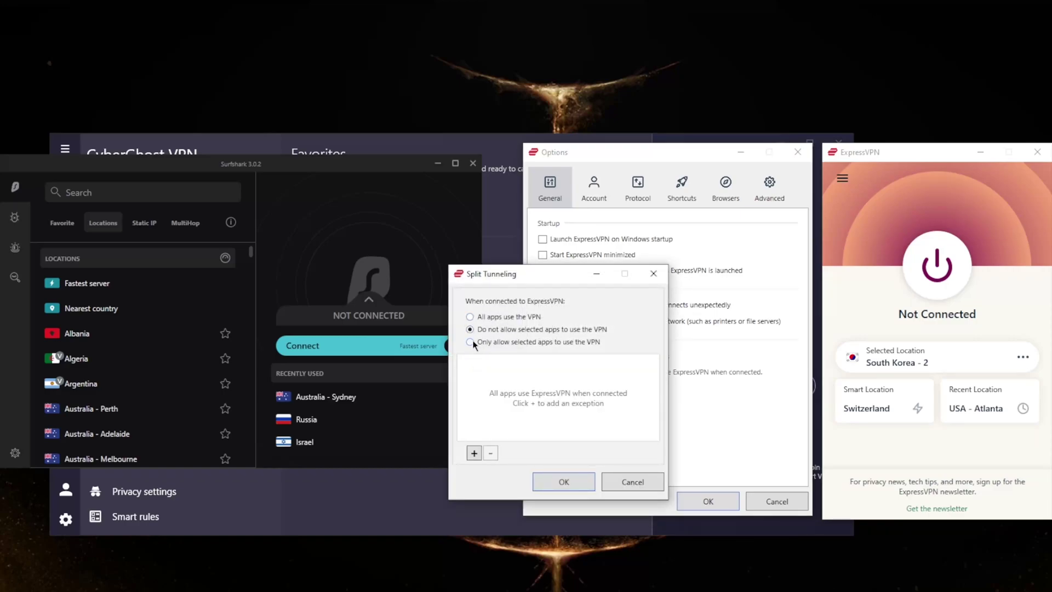
{"action": "left_click", "coordinate": [471, 342]}
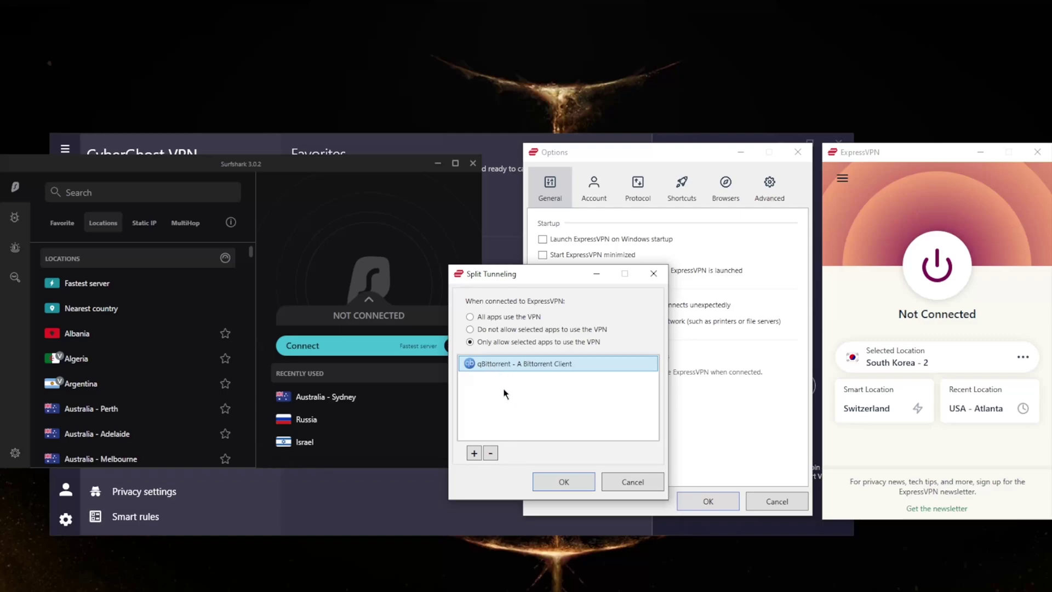
{"action": "left_click", "coordinate": [475, 320]}
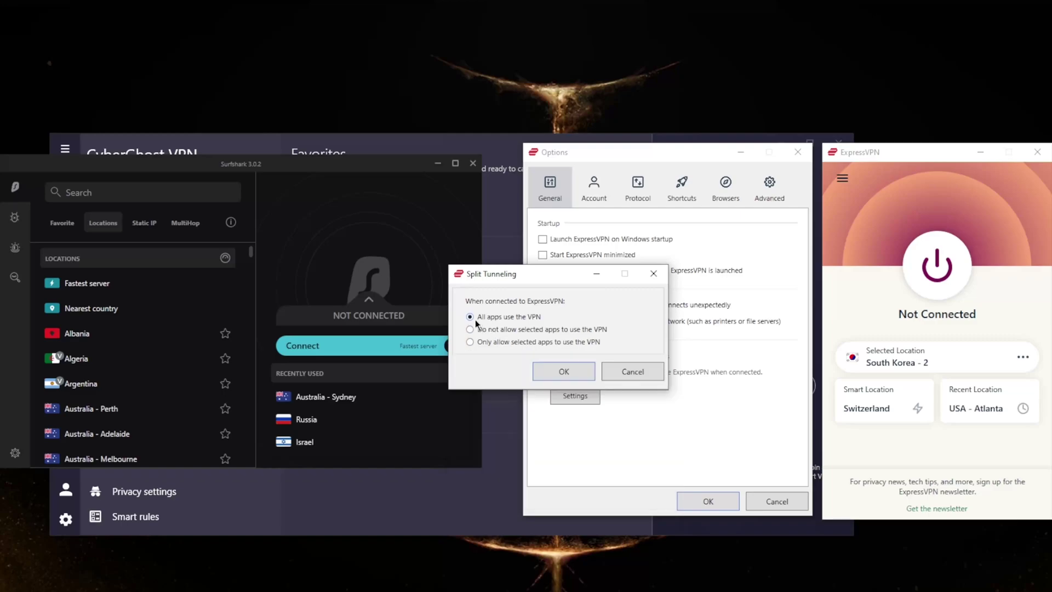
{"action": "left_click", "coordinate": [561, 374]}
{"action": "left_click", "coordinate": [542, 356]}
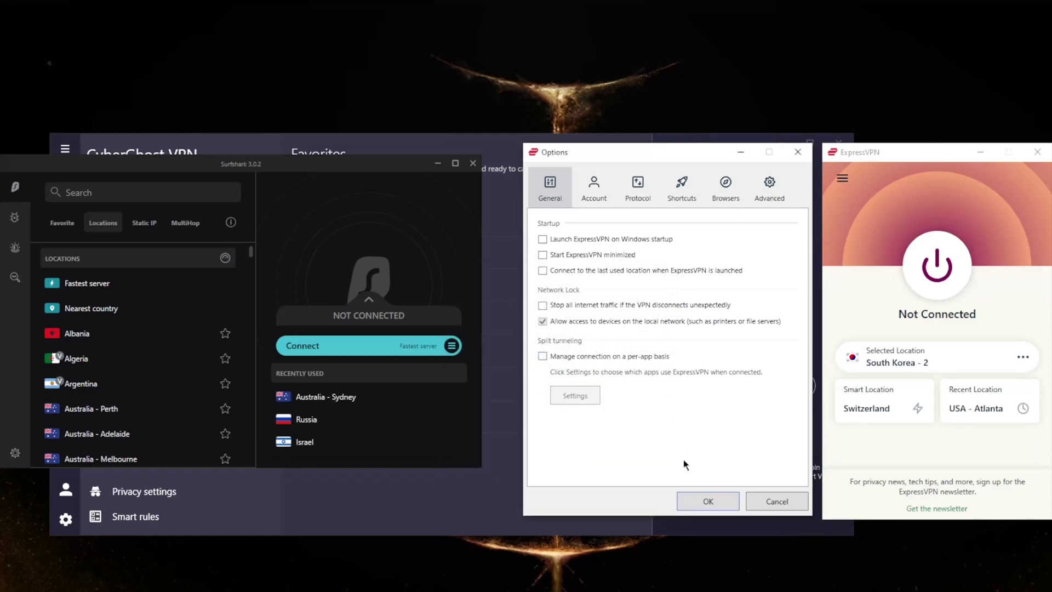
{"action": "left_click", "coordinate": [704, 507]}
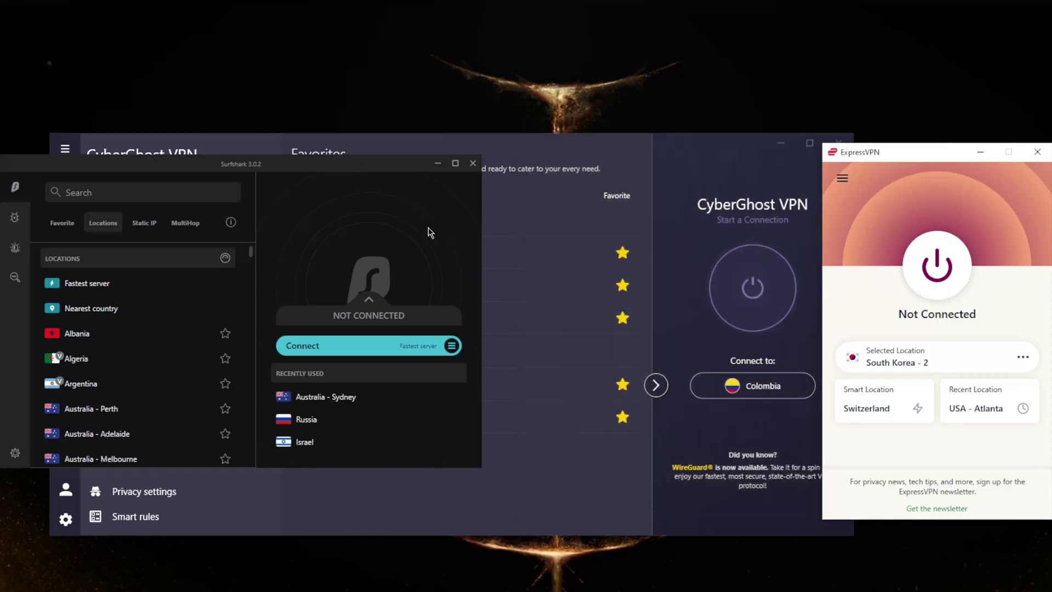
With CyberGhost in front, browse ExpressVPN's European locations, then close the VPN Locations window.
{"action": "left_click", "coordinate": [579, 148]}
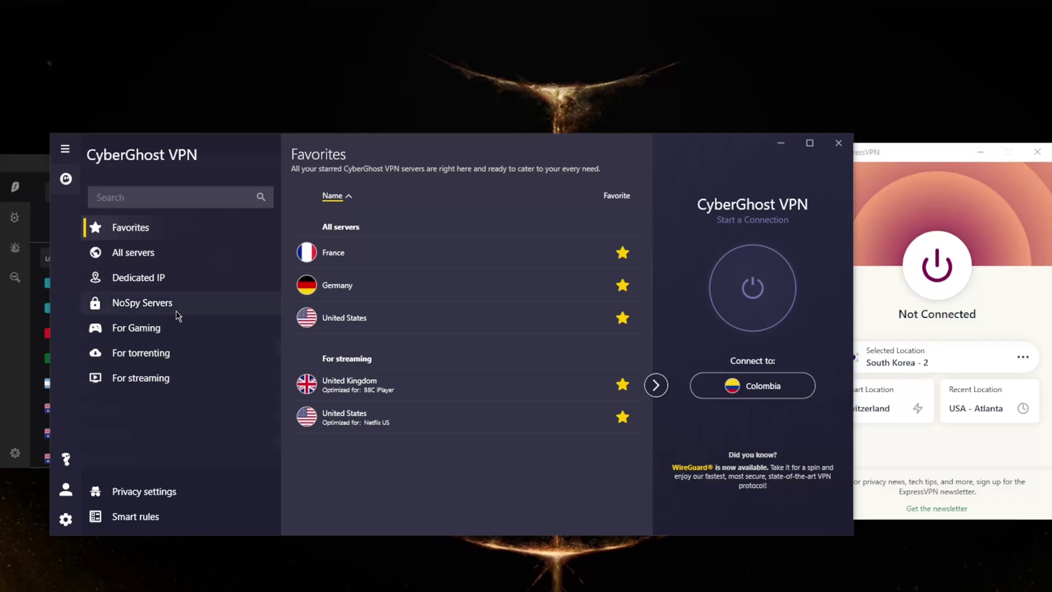
{"action": "left_click", "coordinate": [843, 178]}
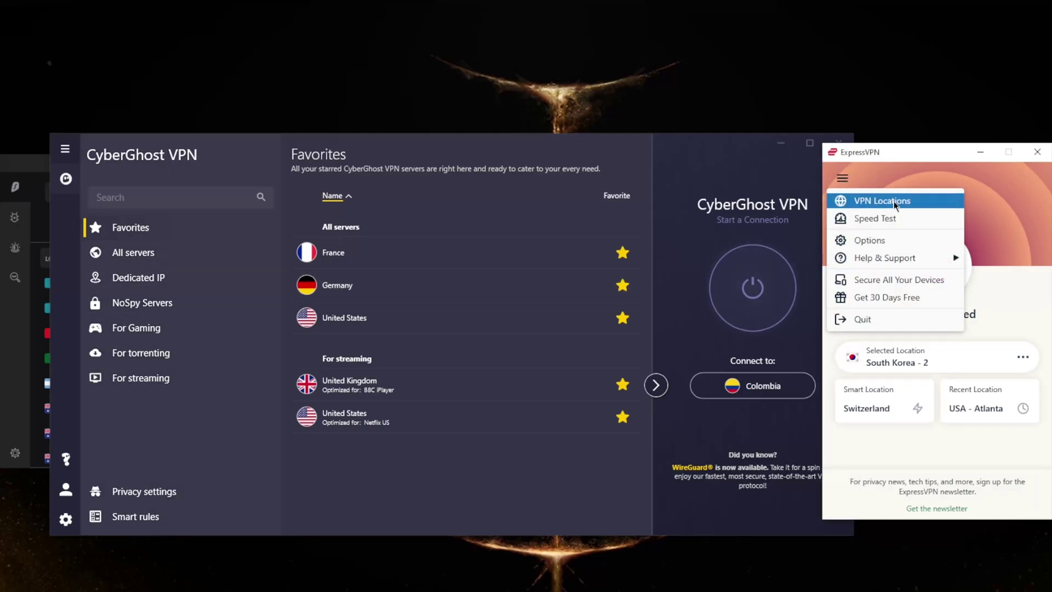
{"action": "left_click", "coordinate": [871, 199]}
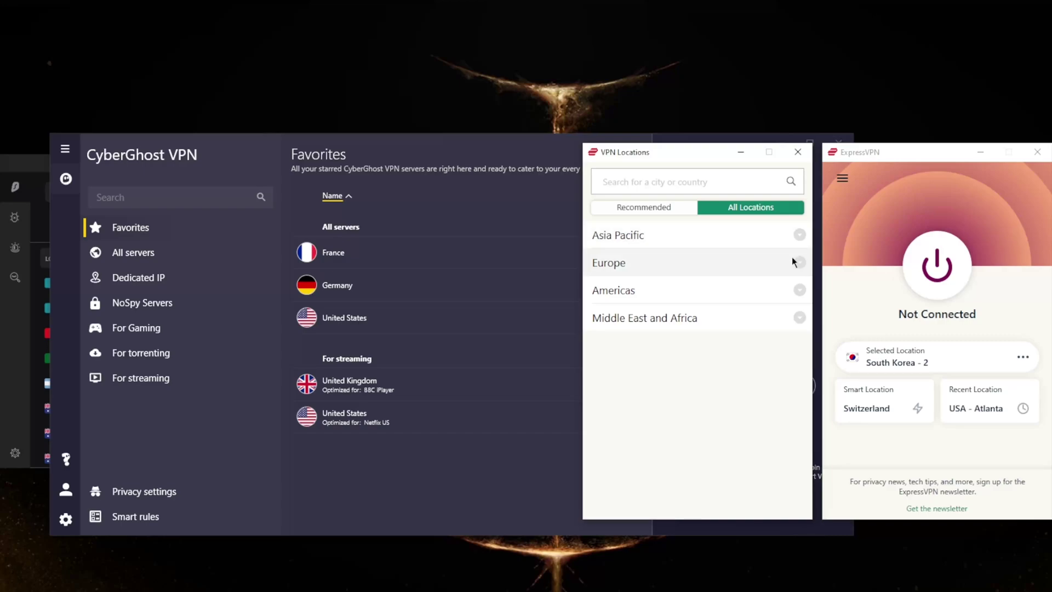
{"action": "left_click", "coordinate": [800, 262]}
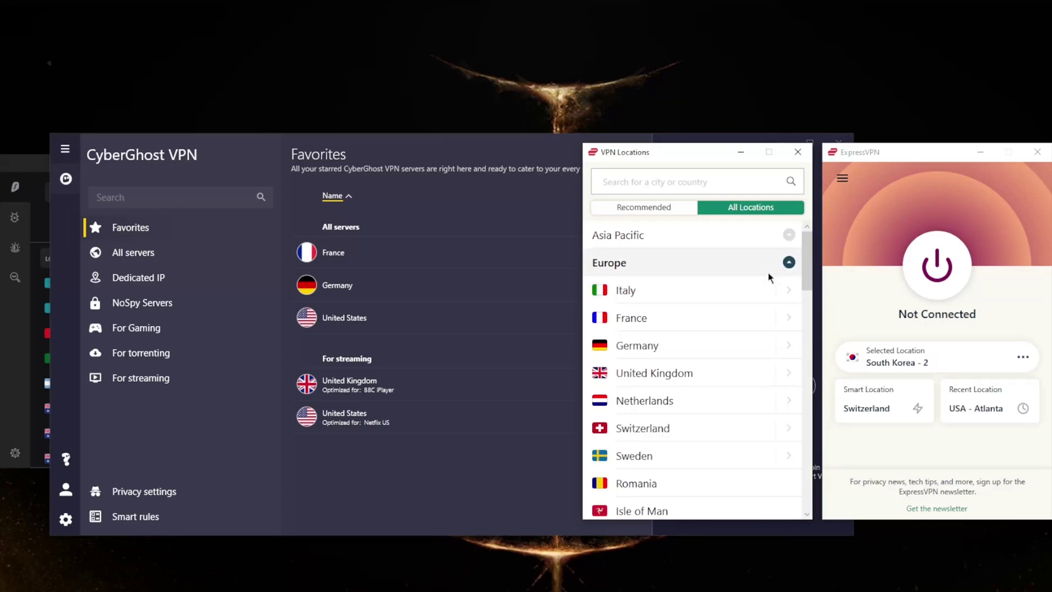
{"action": "left_click", "coordinate": [789, 262]}
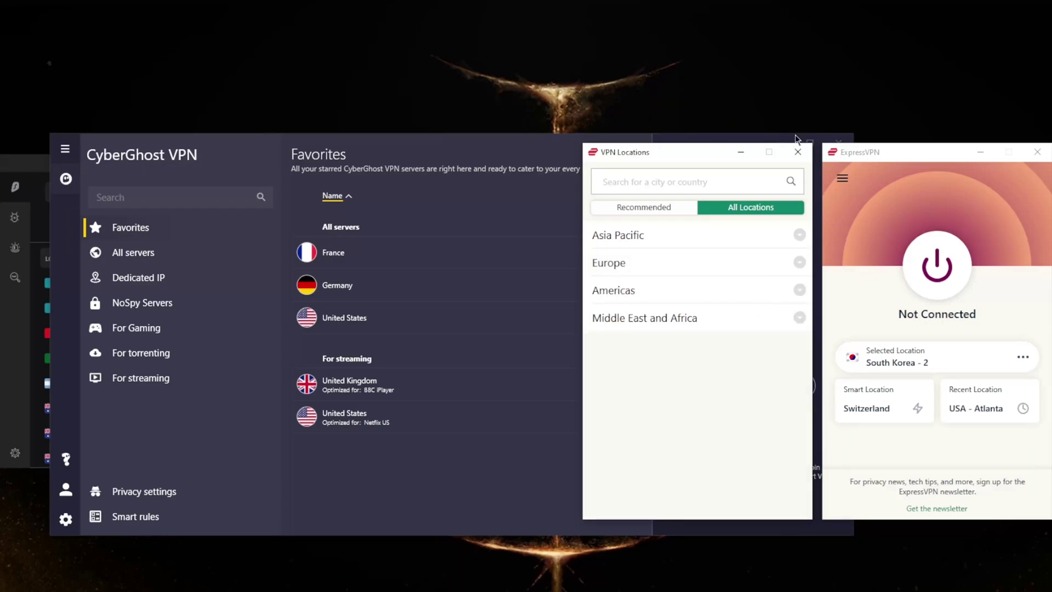
{"action": "left_click", "coordinate": [800, 153]}
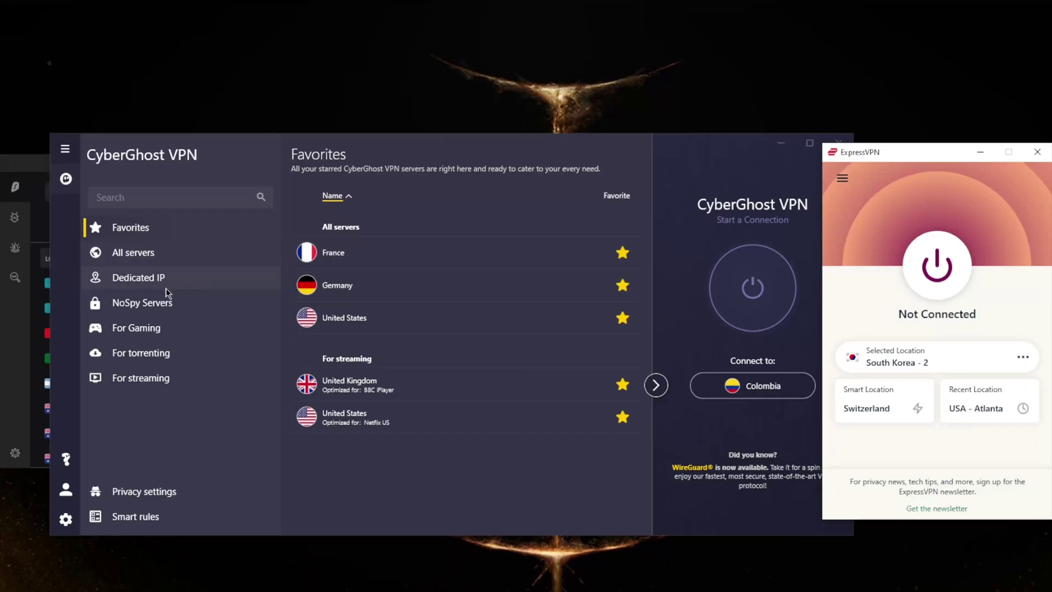
Browse CyberGhost's All servers, Dedicated IP and NoSpy Servers lists.
{"action": "left_click", "coordinate": [164, 259]}
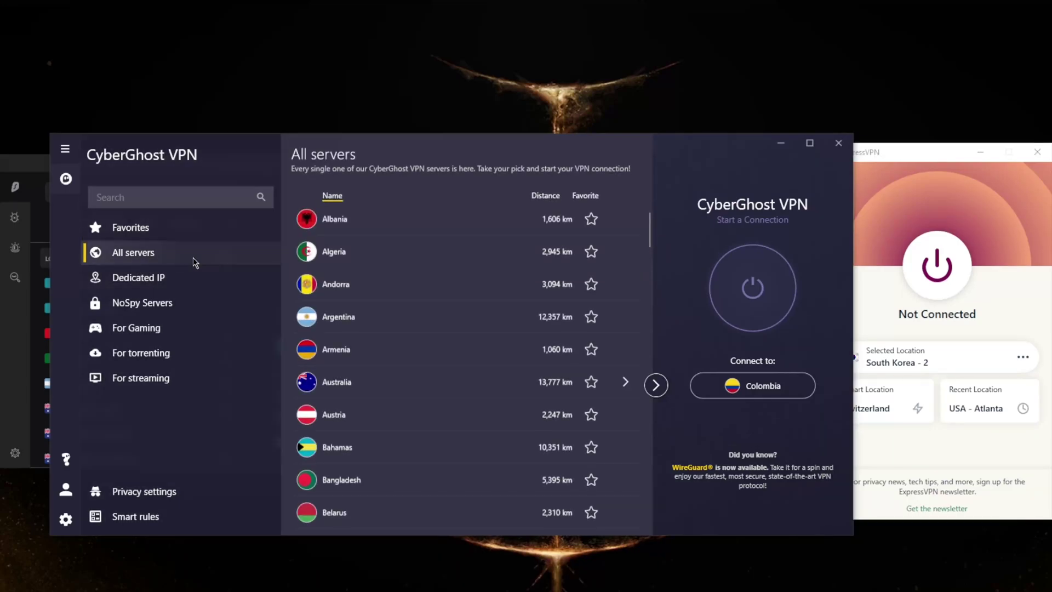
{"action": "scroll", "coordinate": [481, 334], "scroll_direction": "down", "scroll_amount": 6}
{"action": "scroll", "coordinate": [481, 333], "scroll_direction": "up", "scroll_amount": 6}
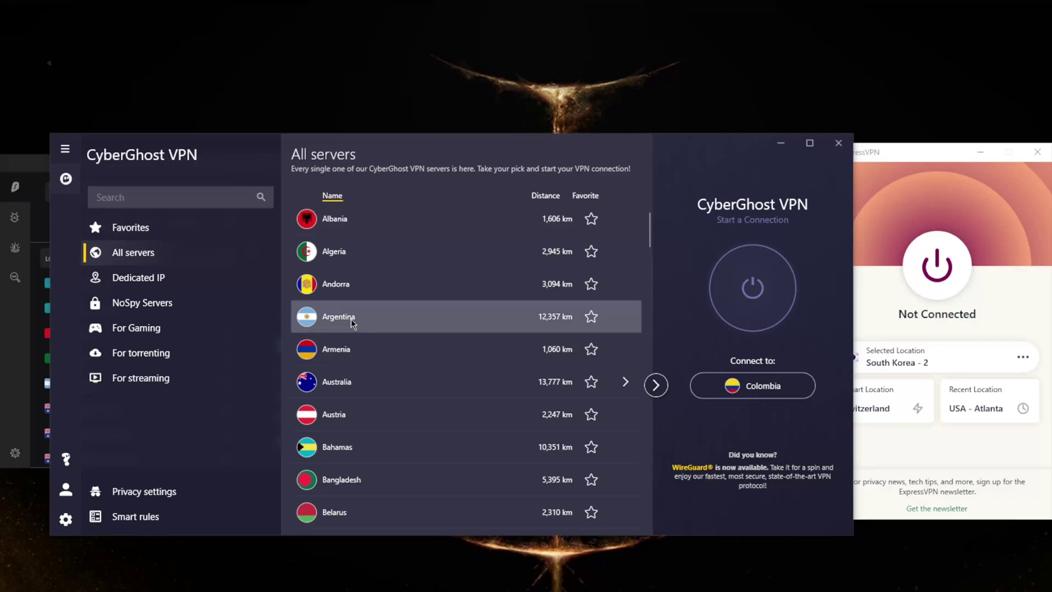
{"action": "left_click", "coordinate": [163, 280]}
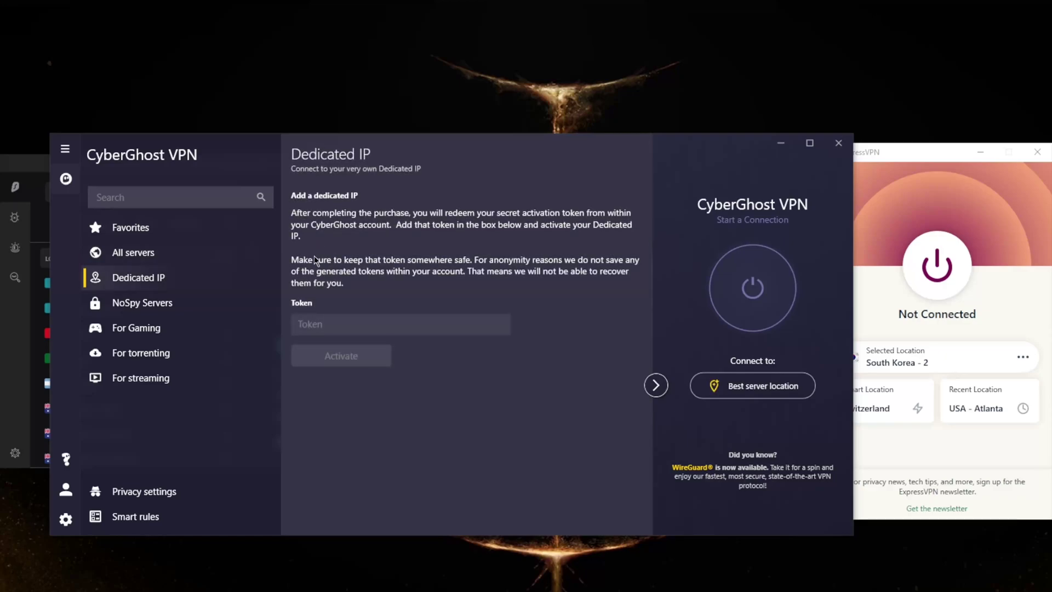
{"action": "left_click", "coordinate": [188, 308]}
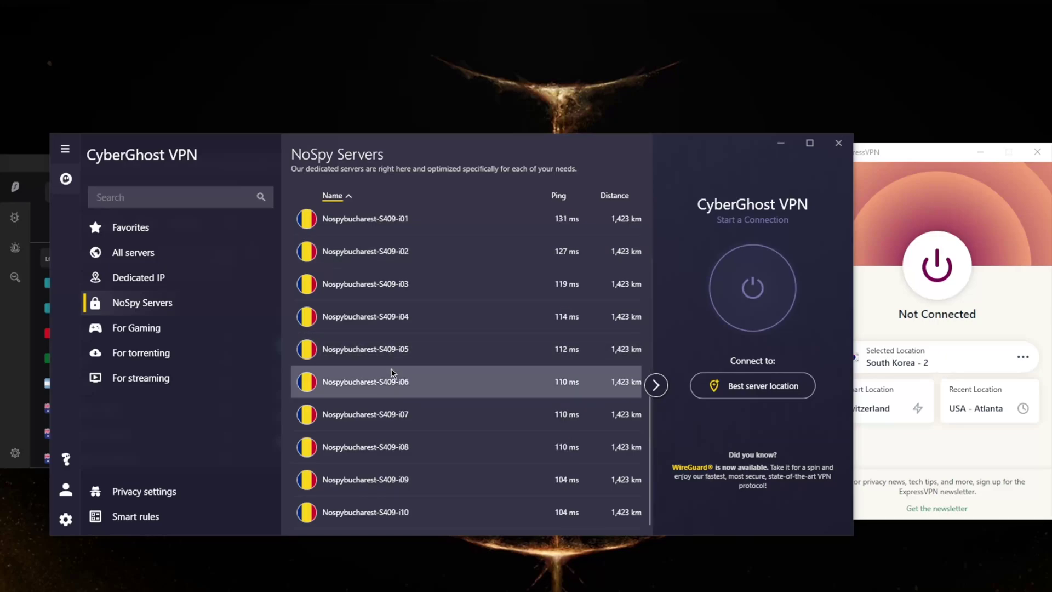
{"action": "scroll", "coordinate": [392, 373], "scroll_direction": "up", "scroll_amount": 5}
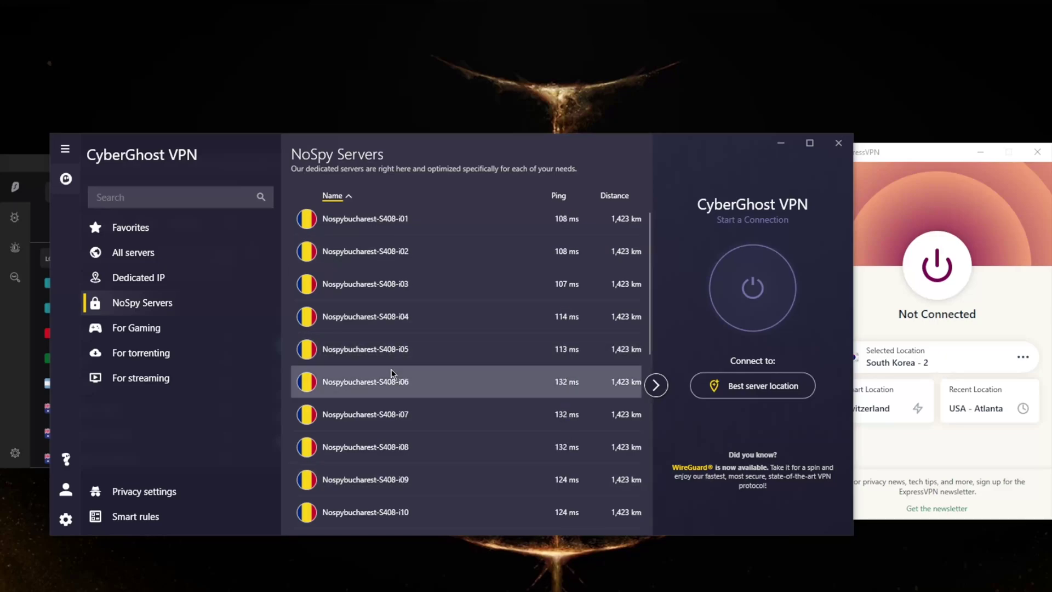
Scroll through CyberGhost's servers optimised for gaming.
{"action": "left_click", "coordinate": [166, 333]}
{"action": "scroll", "coordinate": [505, 326], "scroll_direction": "down", "scroll_amount": 4}
{"action": "scroll", "coordinate": [499, 323], "scroll_direction": "down", "scroll_amount": 10}
{"action": "scroll", "coordinate": [329, 362], "scroll_direction": "up", "scroll_amount": 10}
{"action": "scroll", "coordinate": [420, 370], "scroll_direction": "down", "scroll_amount": 10}
{"action": "scroll", "coordinate": [406, 377], "scroll_direction": "up", "scroll_amount": 5}
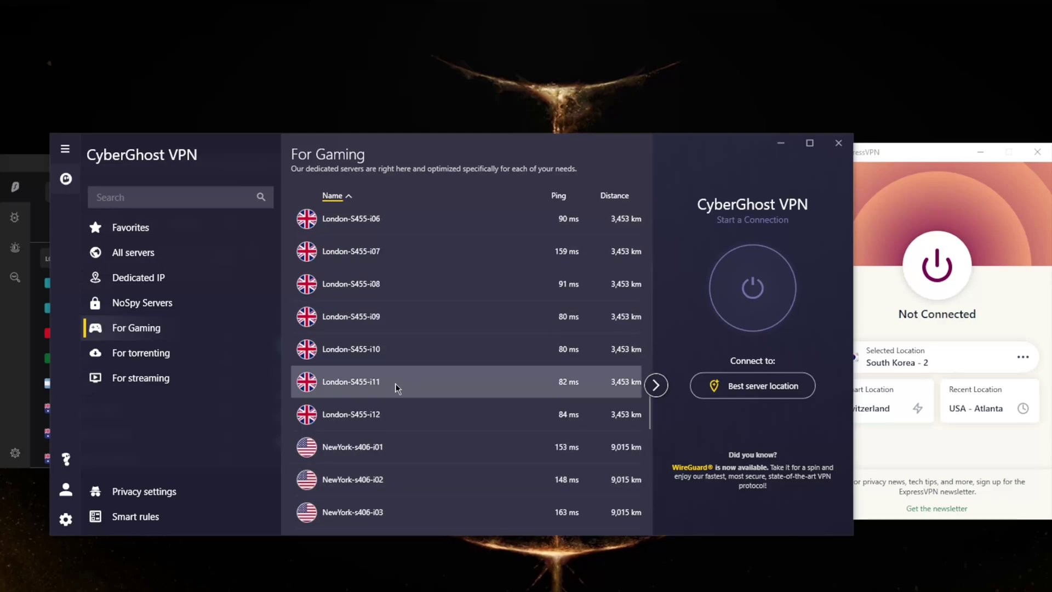
{"action": "scroll", "coordinate": [406, 381], "scroll_direction": "down", "scroll_amount": 5}
{"action": "scroll", "coordinate": [393, 418], "scroll_direction": "up", "scroll_amount": 15}
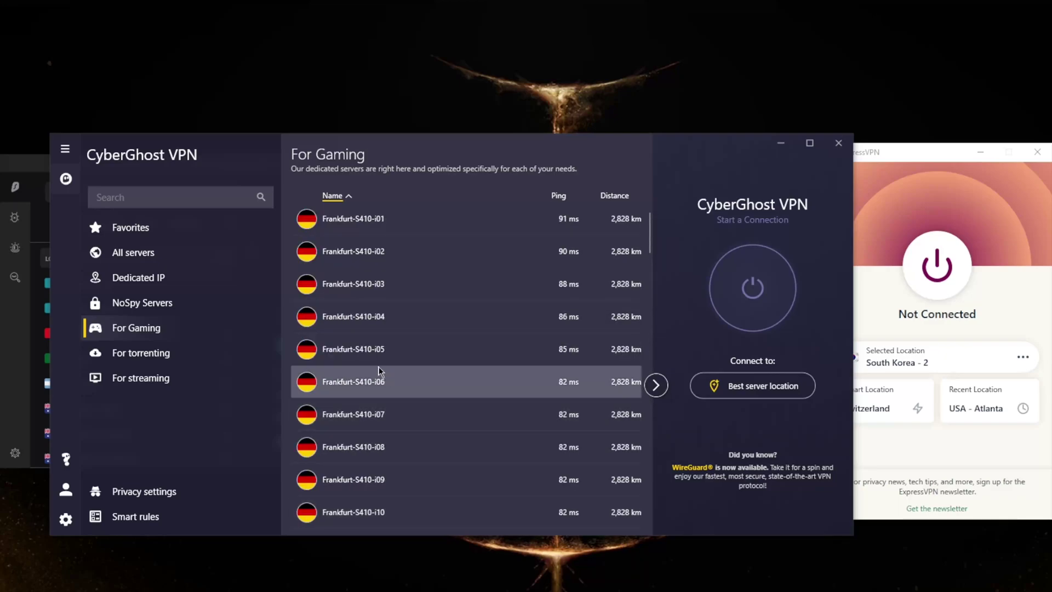
View the For torrenting server list, then the For streaming list.
{"action": "left_click_drag", "start_coordinate": [639, 239], "coordinate": [159, 352]}
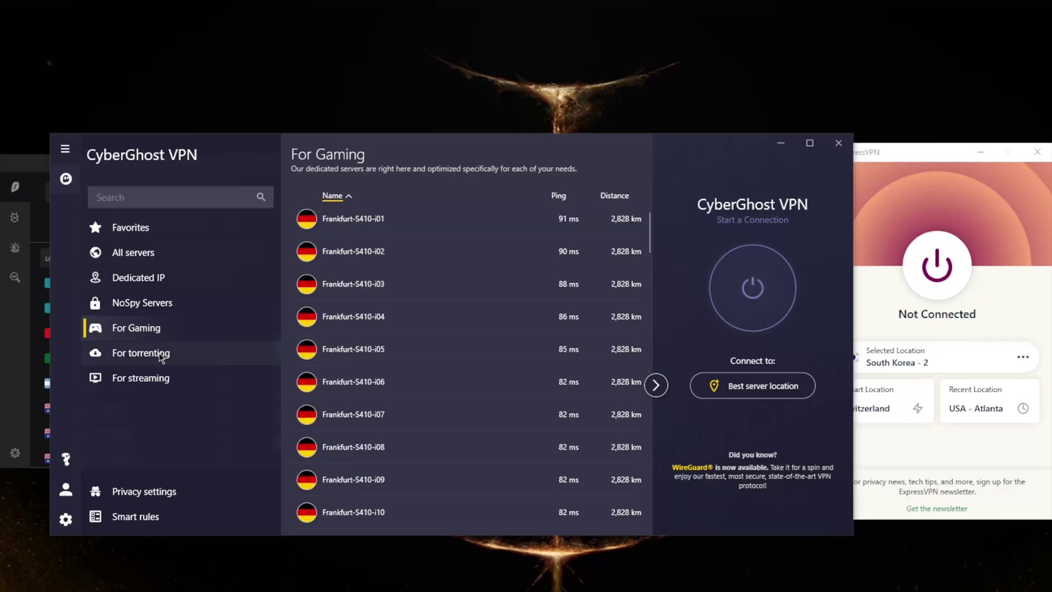
{"action": "left_click", "coordinate": [180, 353]}
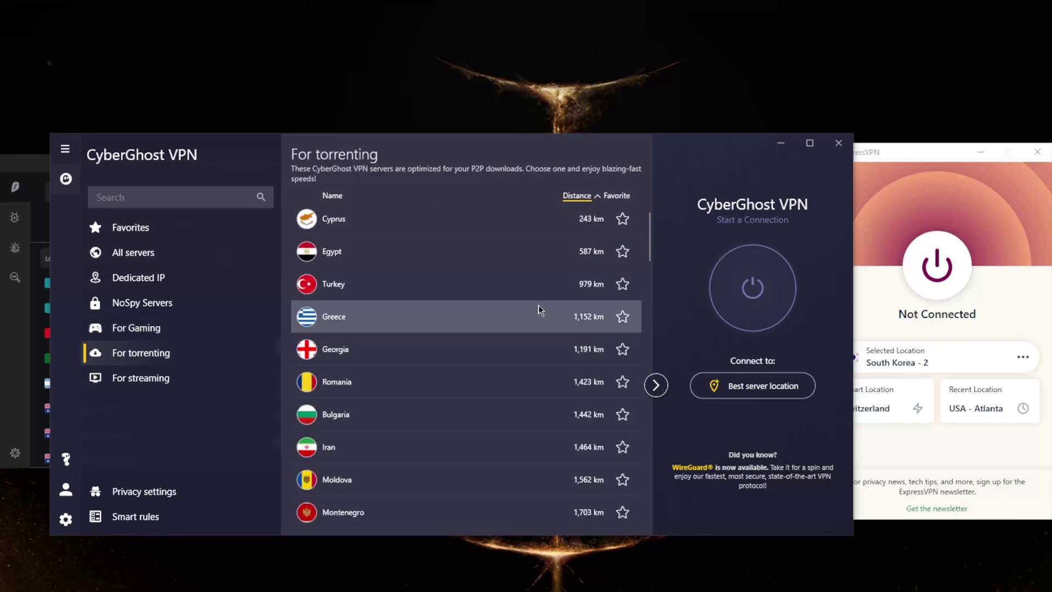
{"action": "left_click_drag", "start_coordinate": [649, 241], "coordinate": [148, 394]}
{"action": "left_click", "coordinate": [146, 385]}
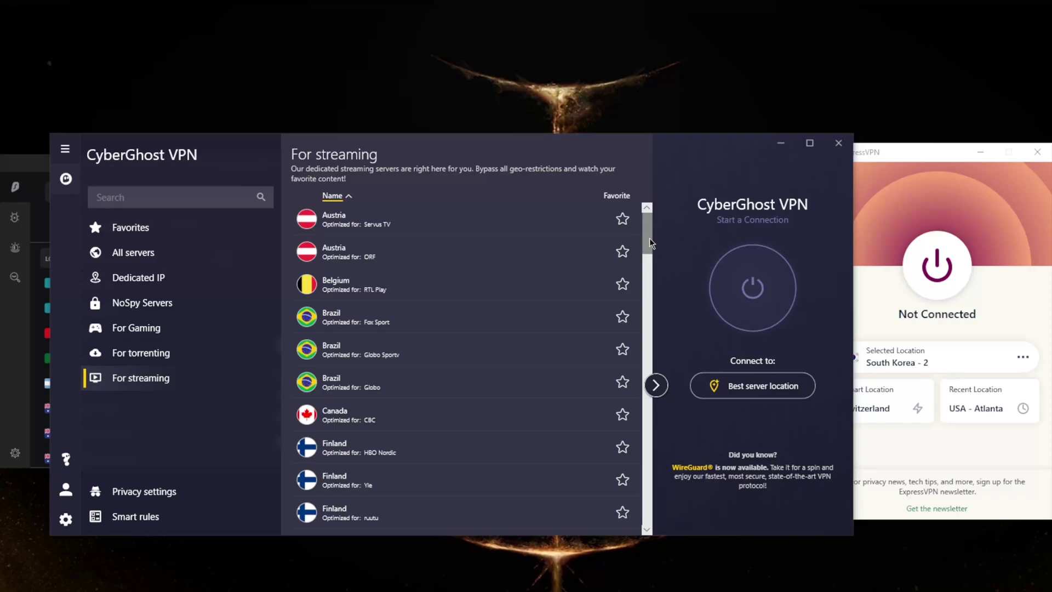
{"action": "mouse_move", "coordinate": [649, 241]}
{"action": "left_mouse_down"}
{"action": "mouse_move", "coordinate": [637, 268]}
{"action": "mouse_move", "coordinate": [630, 408]}
{"action": "mouse_move", "coordinate": [640, 496]}
{"action": "mouse_move", "coordinate": [644, 231]}
{"action": "left_mouse_up"}
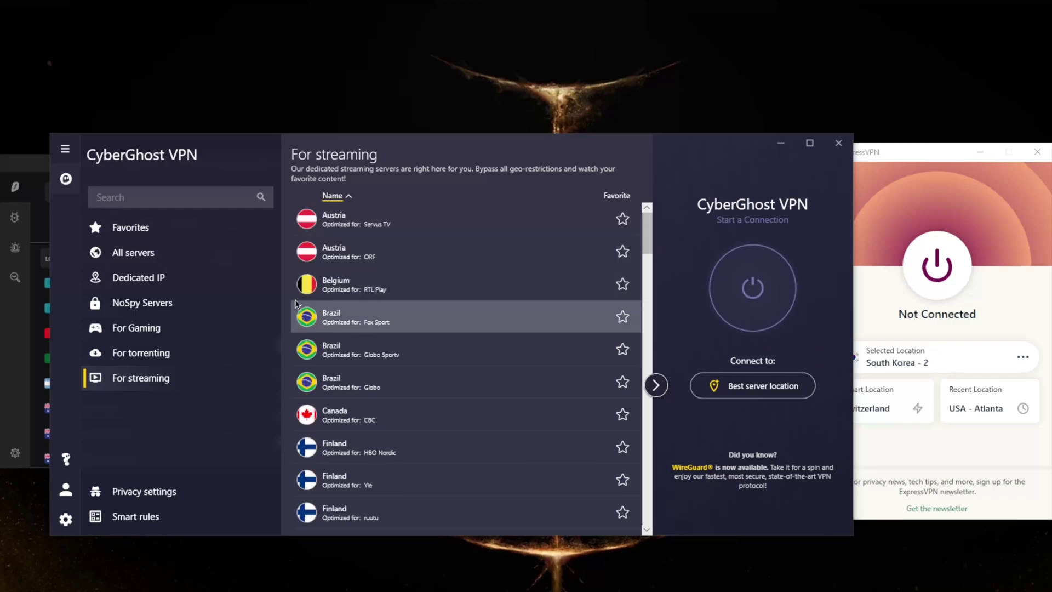
Search the streaming servers for 'net', then replace the search with 'amaz'.
{"action": "left_click", "coordinate": [204, 198]}
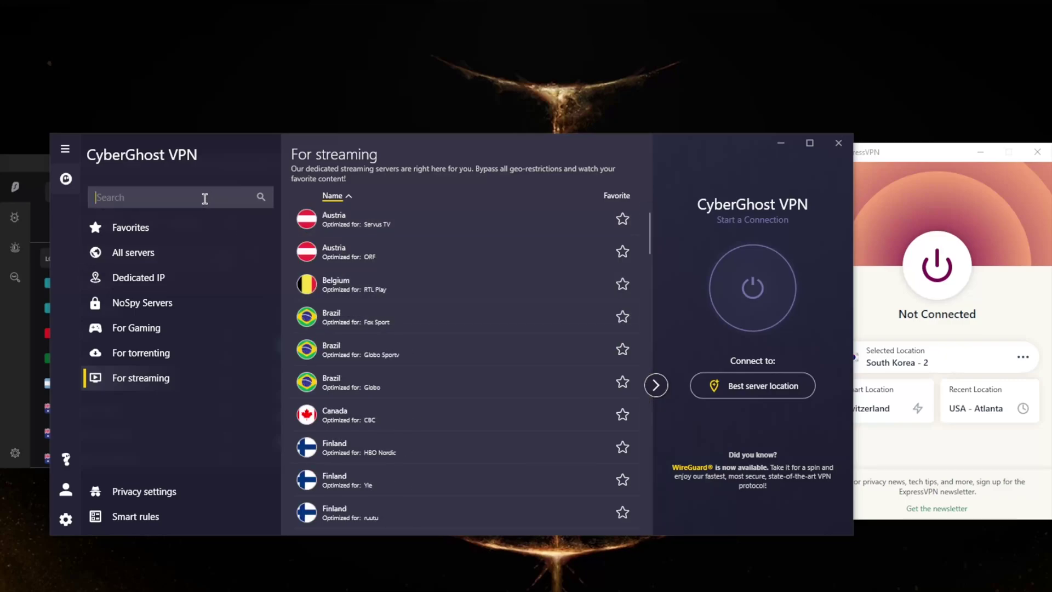
{"action": "type", "text": "net"}
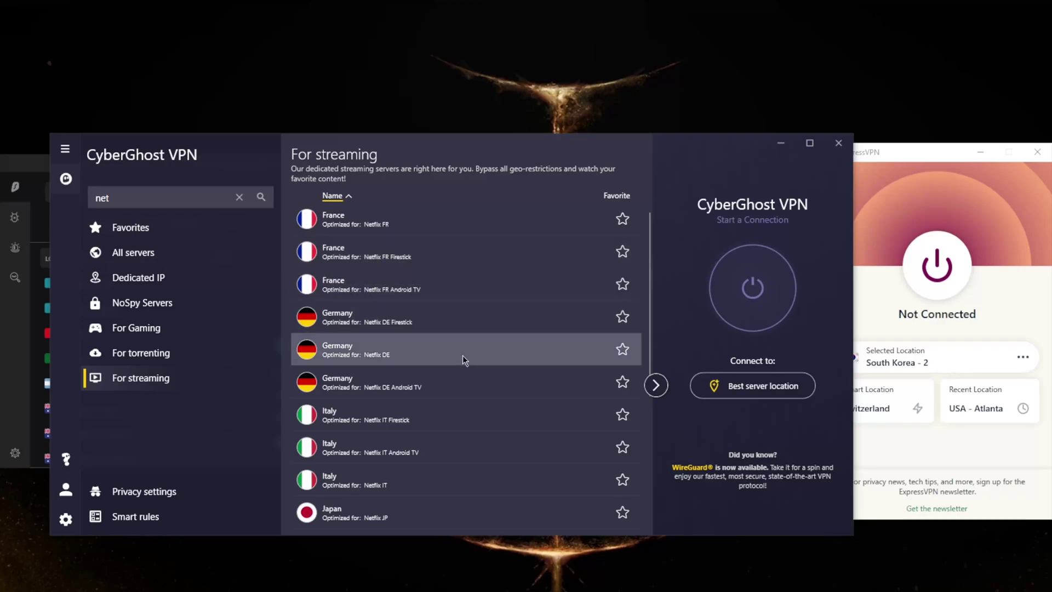
{"action": "scroll", "coordinate": [462, 358], "scroll_direction": "down", "scroll_amount": 4}
{"action": "scroll", "coordinate": [448, 360], "scroll_direction": "up", "scroll_amount": 4}
{"action": "left_click_drag", "start_coordinate": [160, 199], "coordinate": [70, 202]}
{"action": "type", "text": "amaz"}
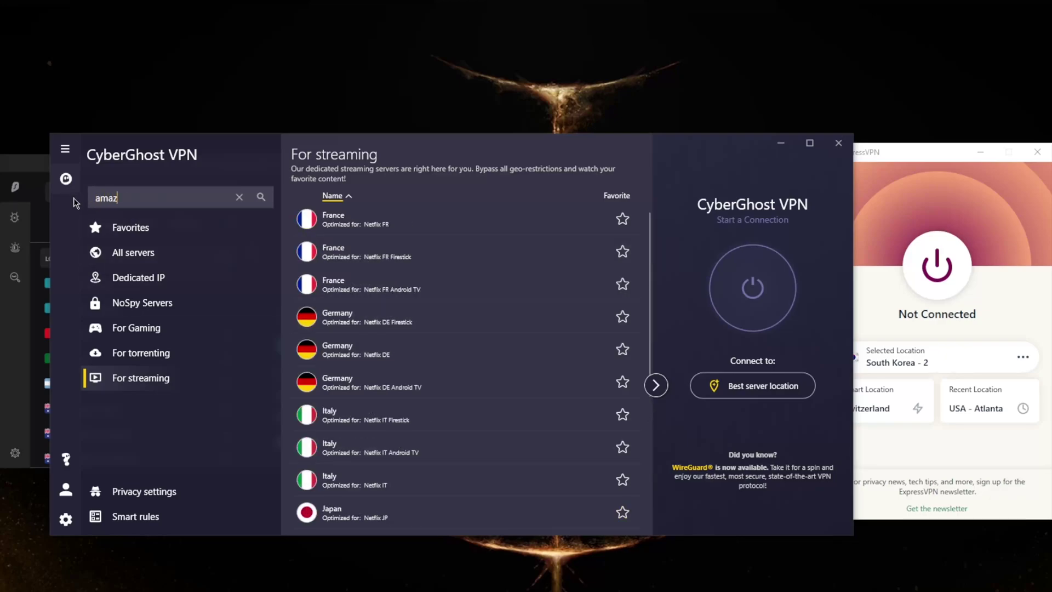
Clear the search to show all streaming servers and open Privacy settings.
{"action": "left_click", "coordinate": [239, 197]}
{"action": "scroll", "coordinate": [630, 362], "scroll_direction": "down", "scroll_amount": 15}
{"action": "scroll", "coordinate": [625, 471], "scroll_direction": "up", "scroll_amount": 15}
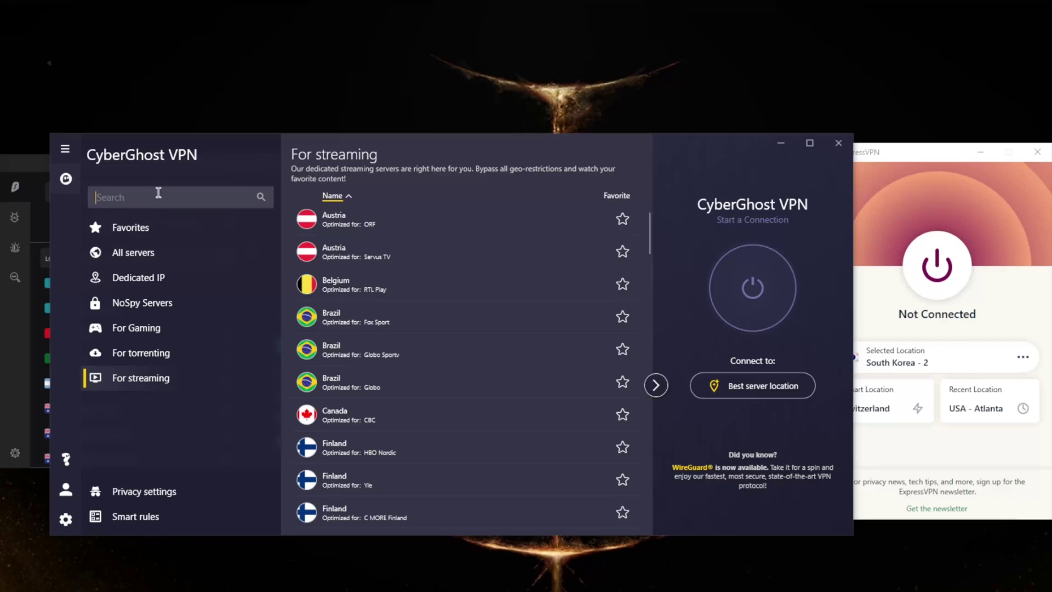
{"action": "left_click", "coordinate": [138, 494]}
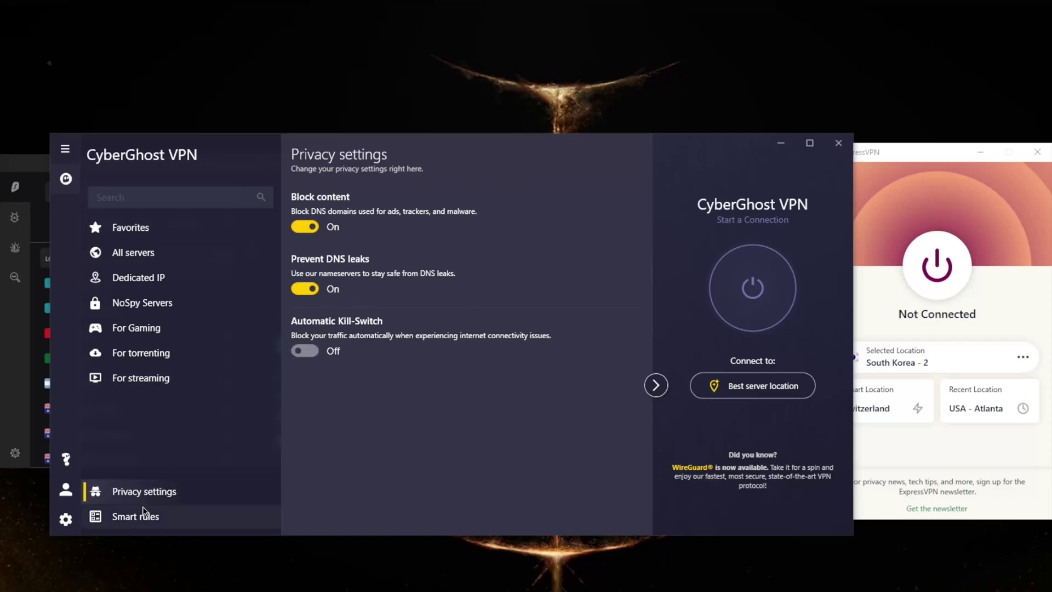
After reviewing the privacy options, open Smart rules to see its App rules tab.
{"action": "left_click", "coordinate": [214, 516]}
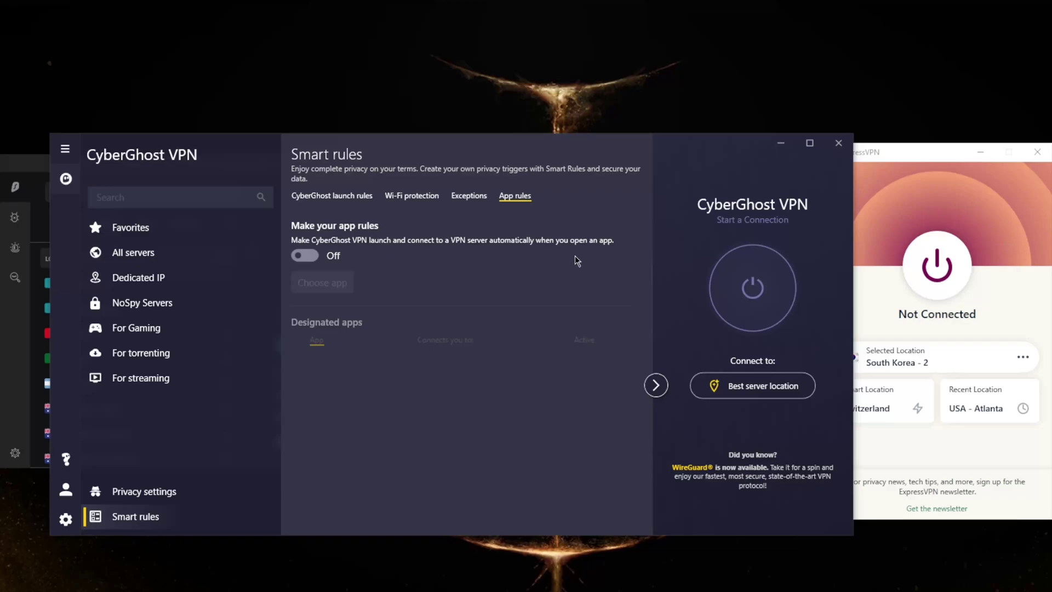
Try app rules, leave them off, and switch on website exceptions to the VPN tunnel.
{"action": "left_click", "coordinate": [305, 255]}
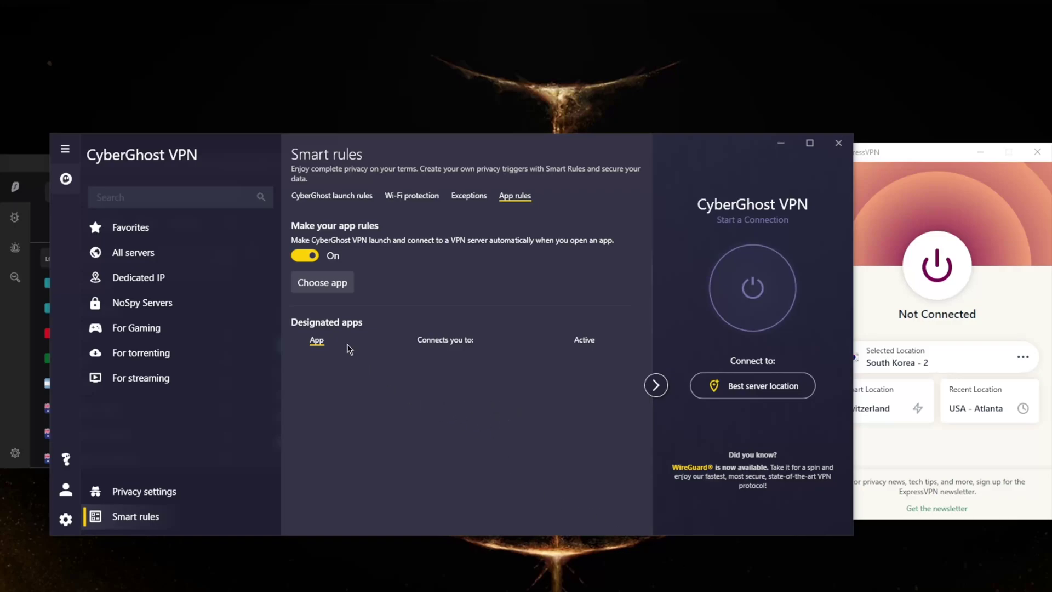
{"action": "left_click", "coordinate": [345, 256]}
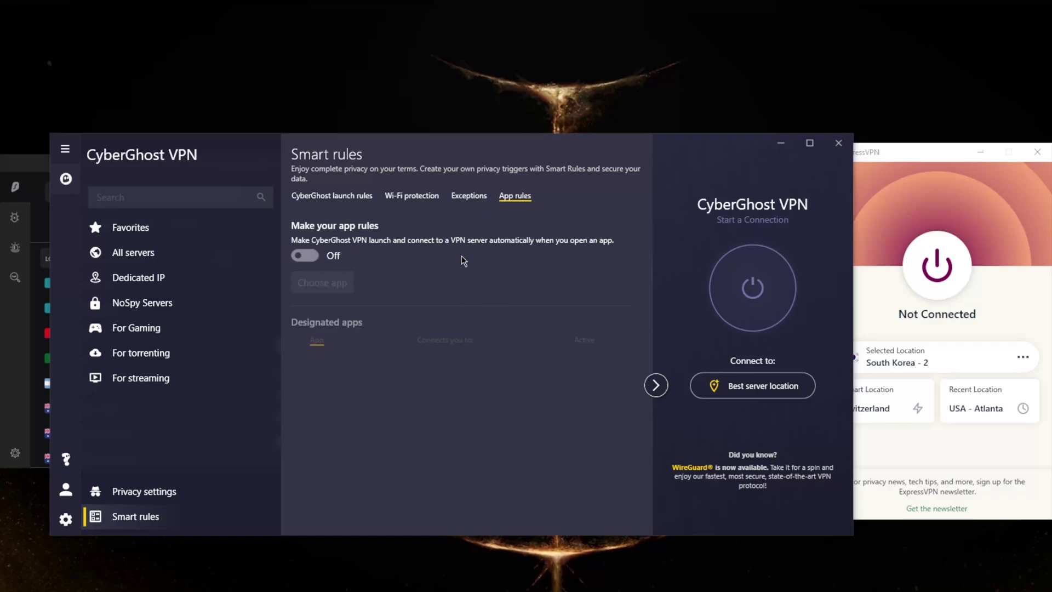
{"action": "left_click", "coordinate": [469, 197]}
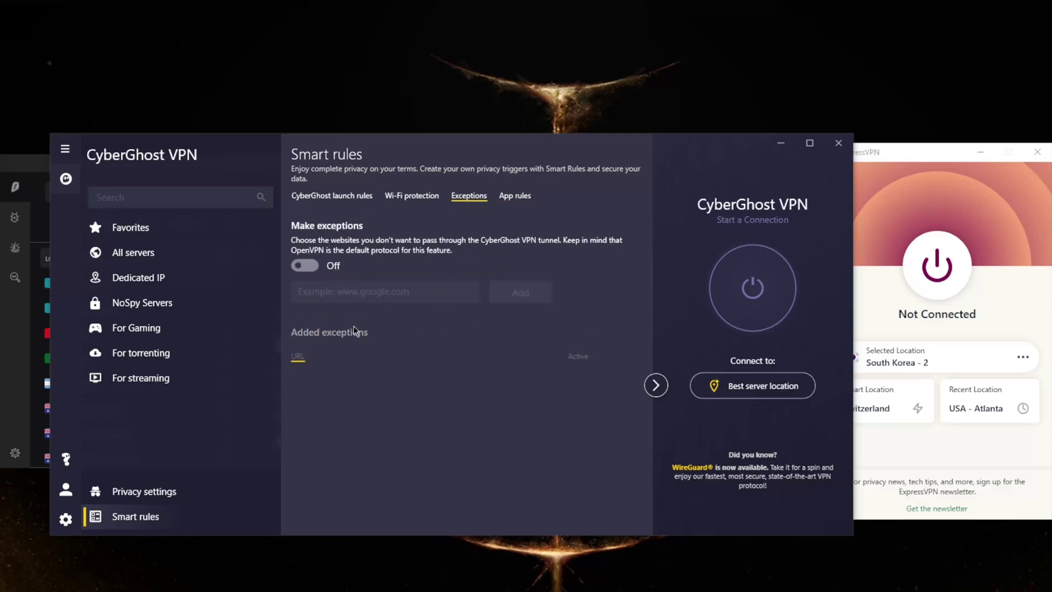
{"action": "left_click", "coordinate": [313, 268]}
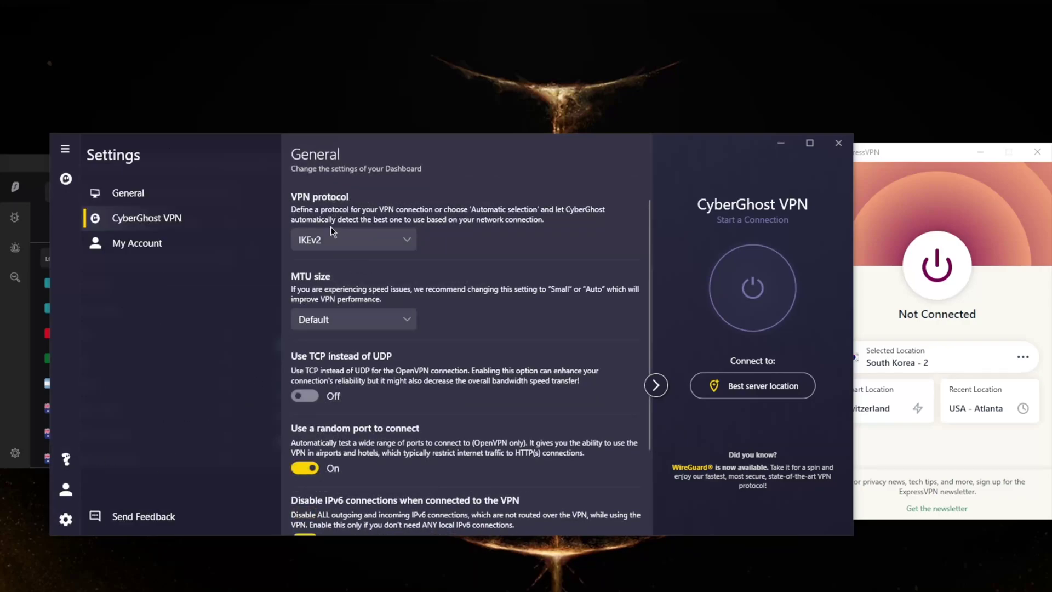
Try OpenVPN as the VPN protocol, settle on WireGuard, then reopen the protocol list to review it.
{"action": "left_click", "coordinate": [367, 234]}
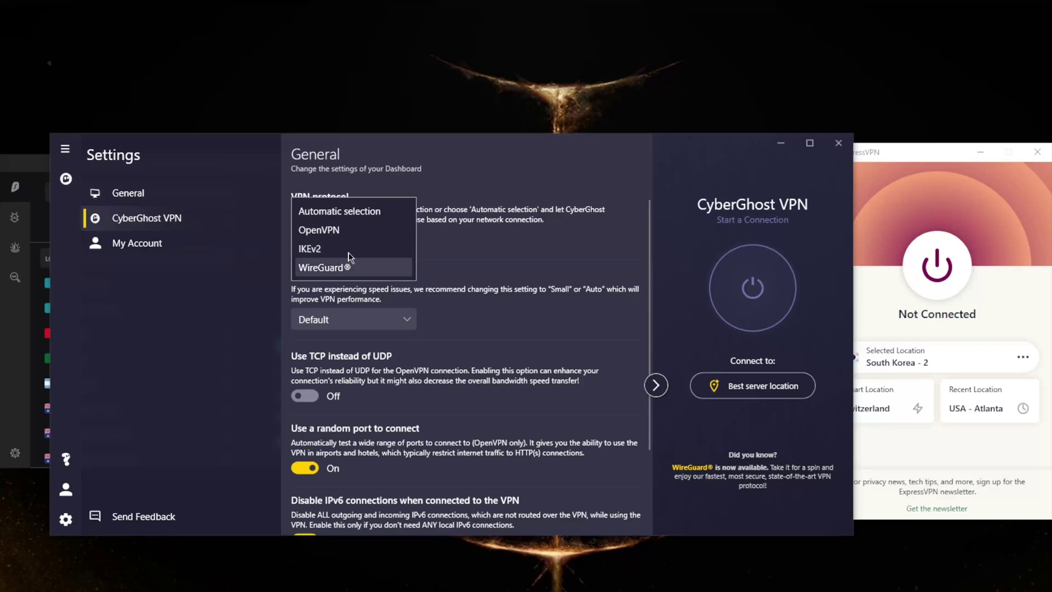
{"action": "left_click", "coordinate": [334, 230]}
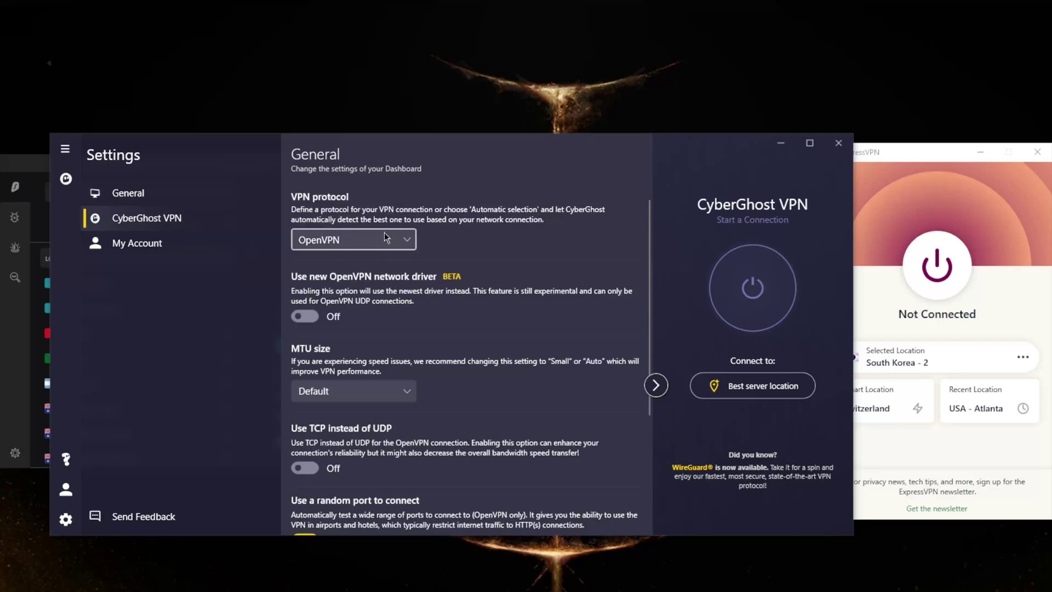
{"action": "left_click", "coordinate": [389, 239]}
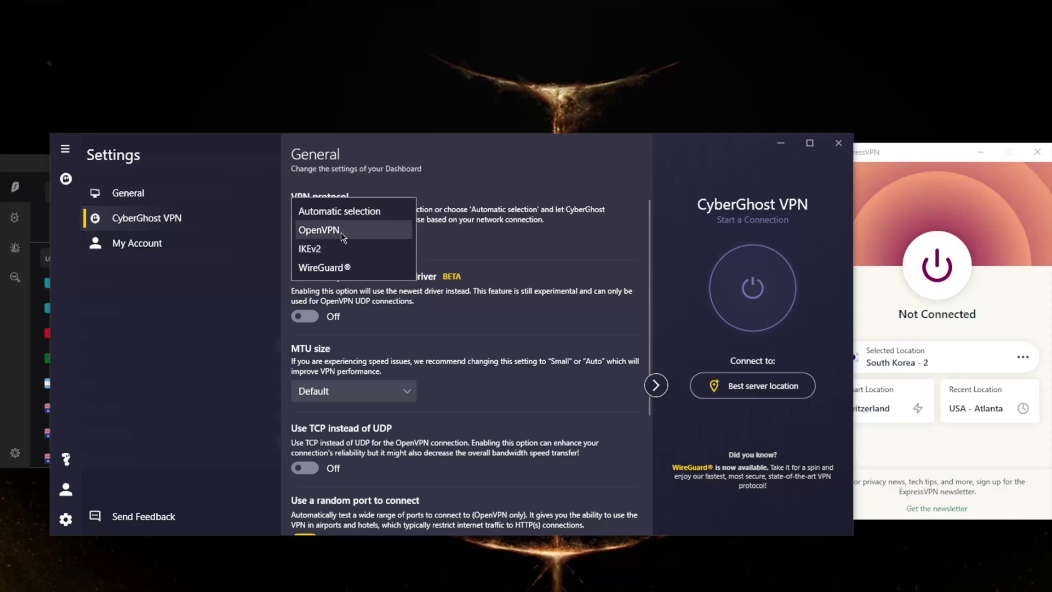
{"action": "left_click", "coordinate": [324, 269]}
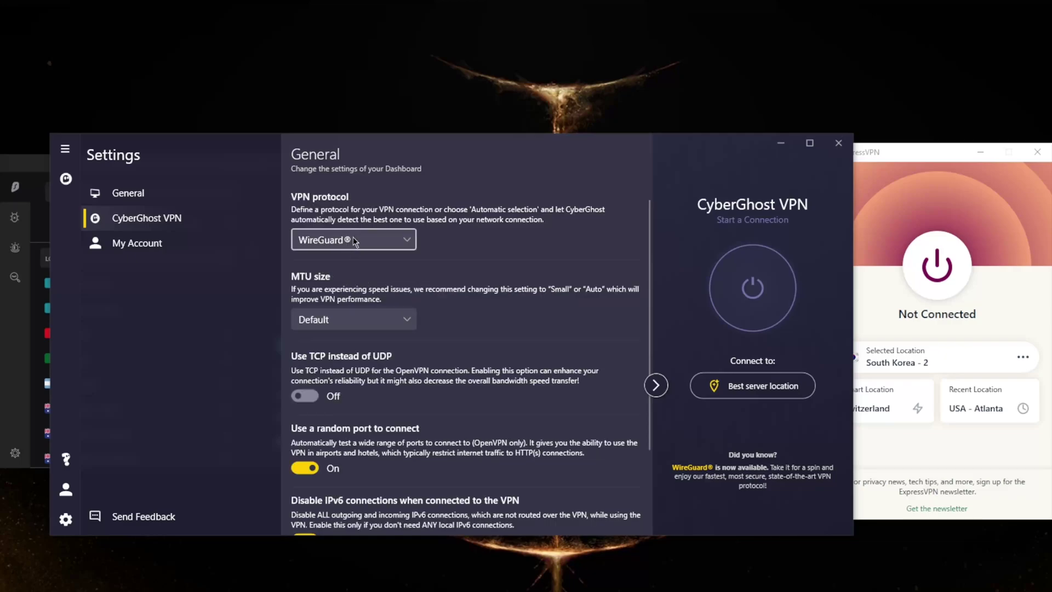
{"action": "scroll", "coordinate": [440, 354], "scroll_direction": "down", "scroll_amount": 2}
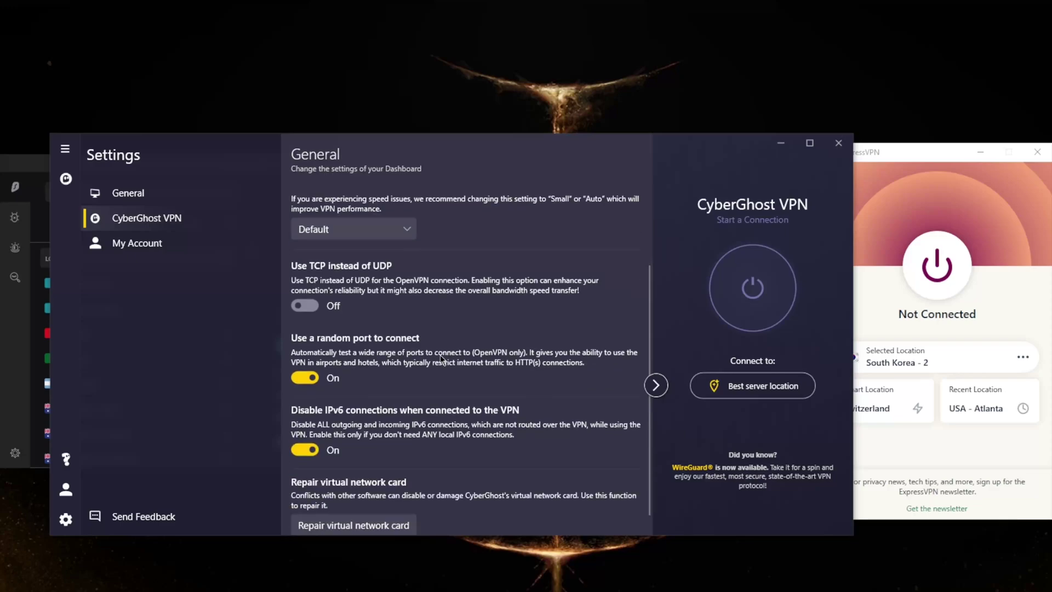
{"action": "scroll", "coordinate": [439, 360], "scroll_direction": "up", "scroll_amount": 2}
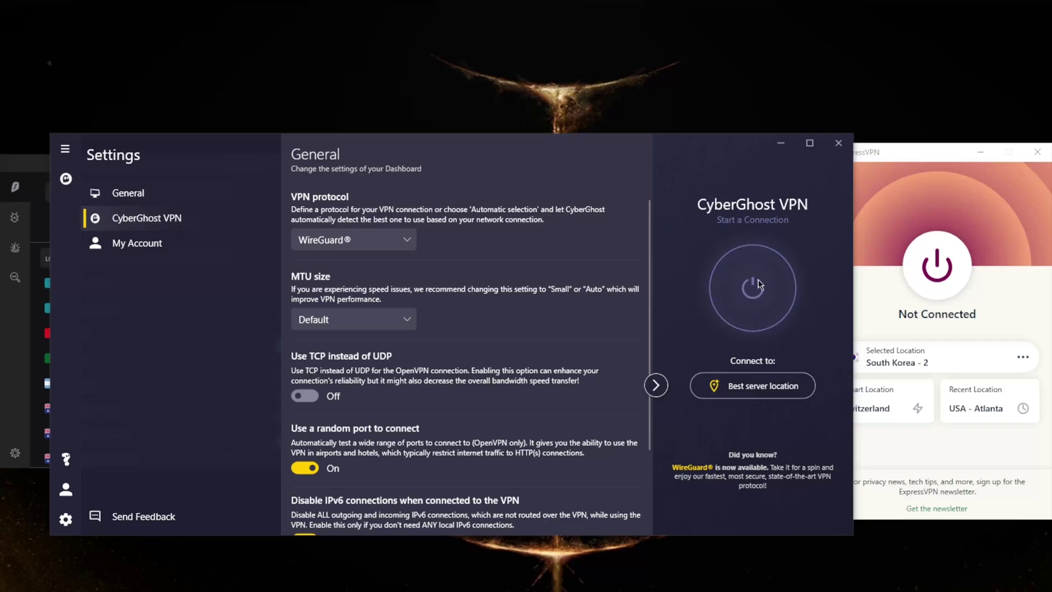
{"action": "left_click", "coordinate": [368, 241]}
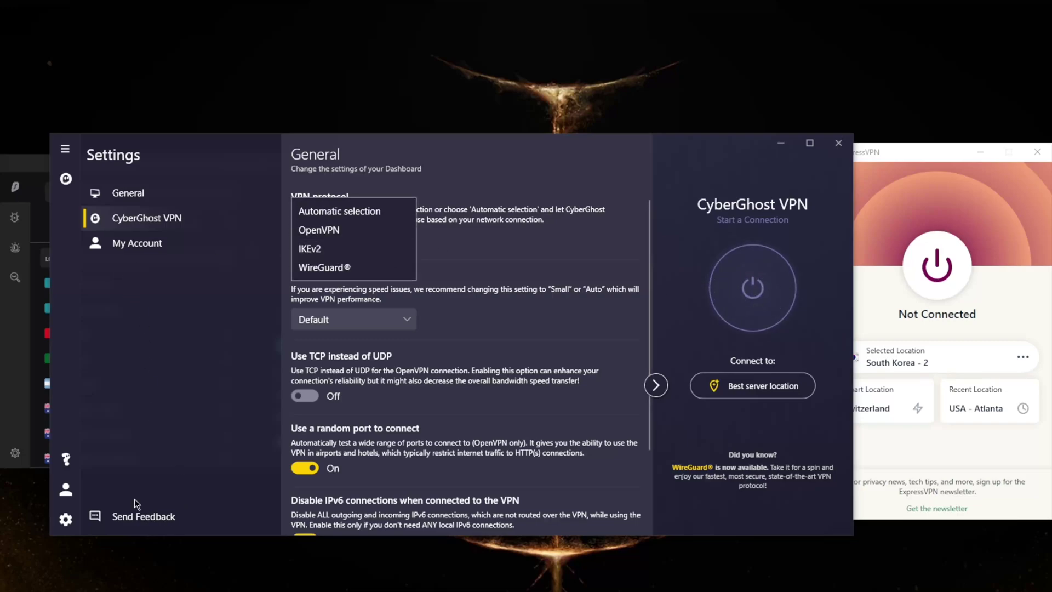
Show CyberGhost's All servers list, nudge its window down-right, and raise Surfshark to the front.
{"action": "left_click", "coordinate": [137, 218]}
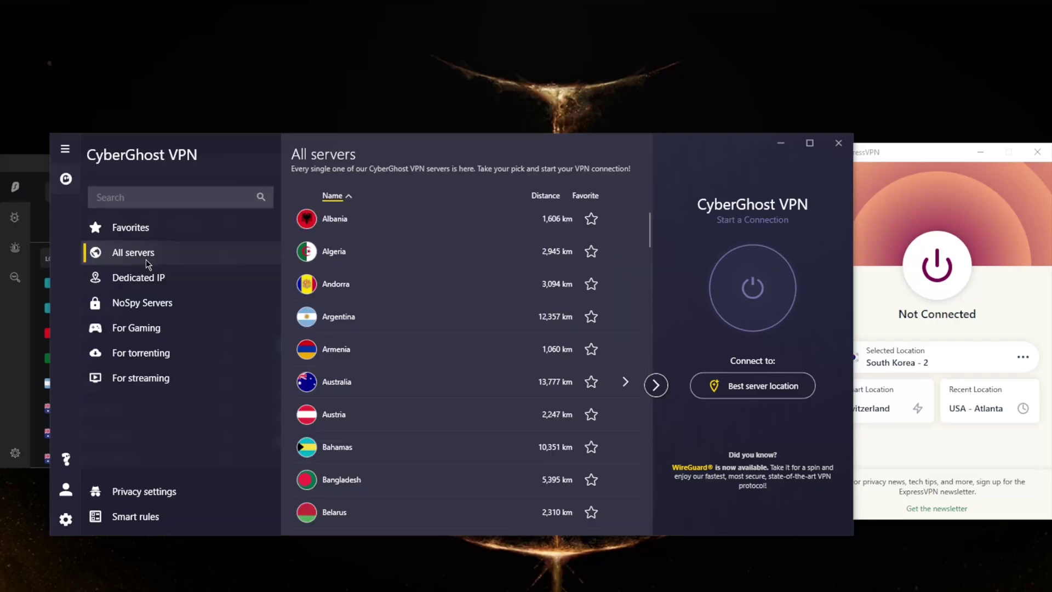
{"action": "left_click", "coordinate": [910, 167]}
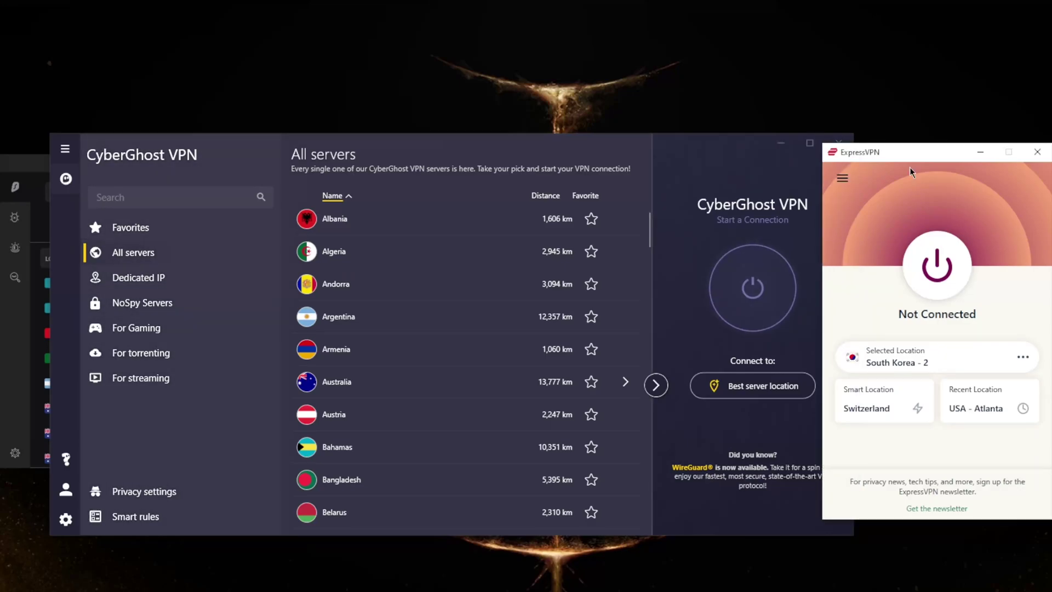
{"action": "left_click_drag", "start_coordinate": [685, 143], "coordinate": [689, 152]}
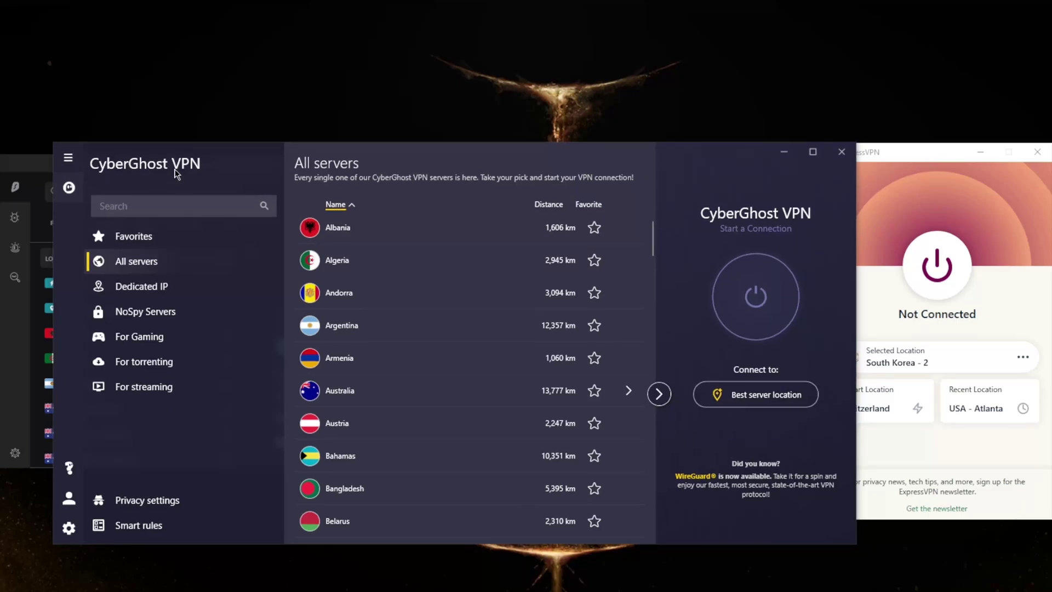
{"action": "left_click", "coordinate": [36, 171]}
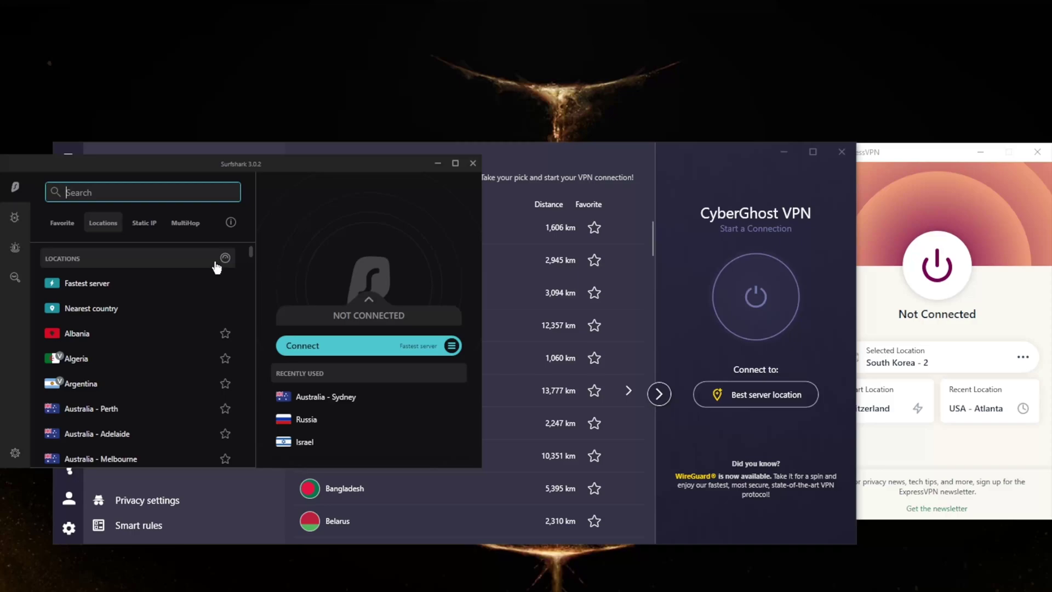
{"action": "left_click", "coordinate": [193, 225]}
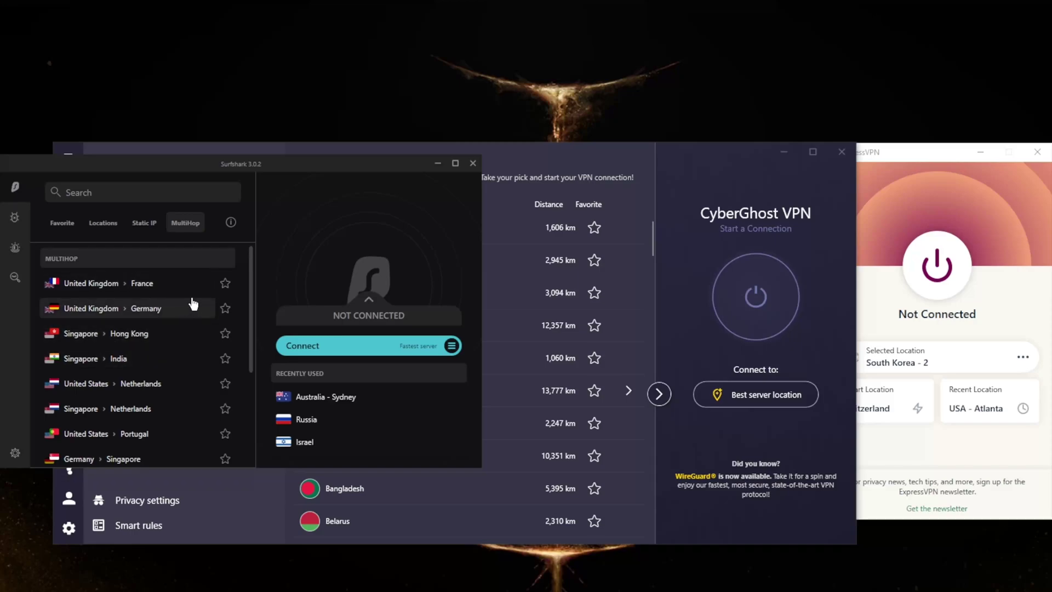
{"action": "left_click", "coordinate": [144, 223]}
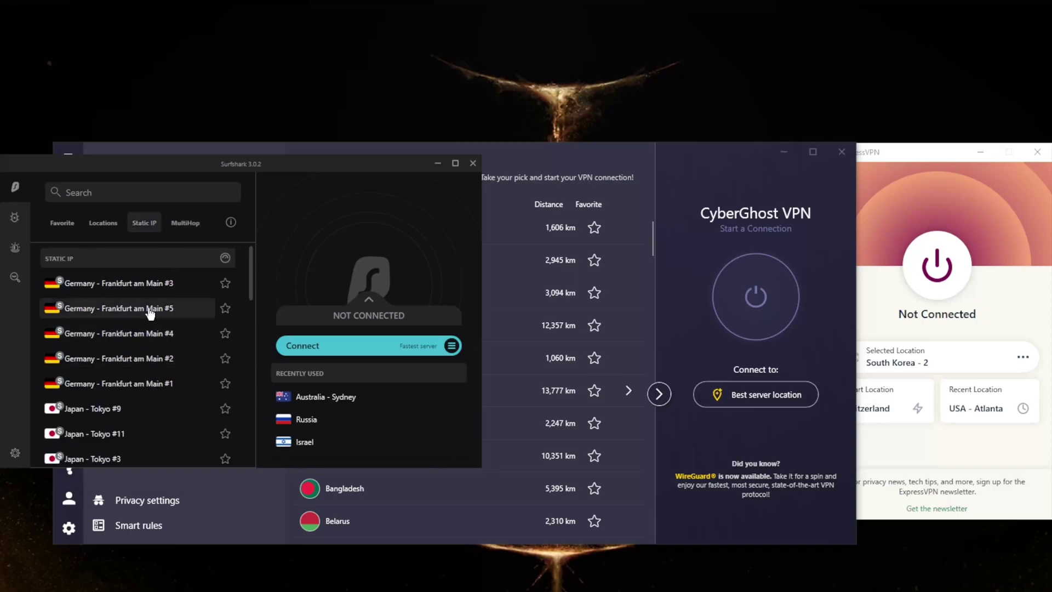
{"action": "left_click", "coordinate": [103, 221]}
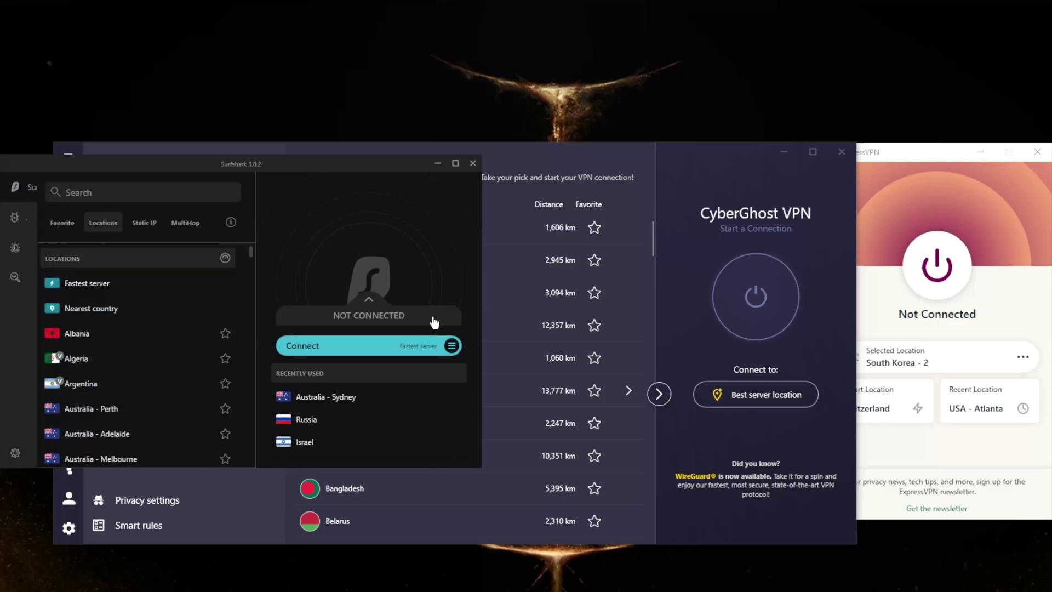
{"action": "left_click", "coordinate": [480, 152]}
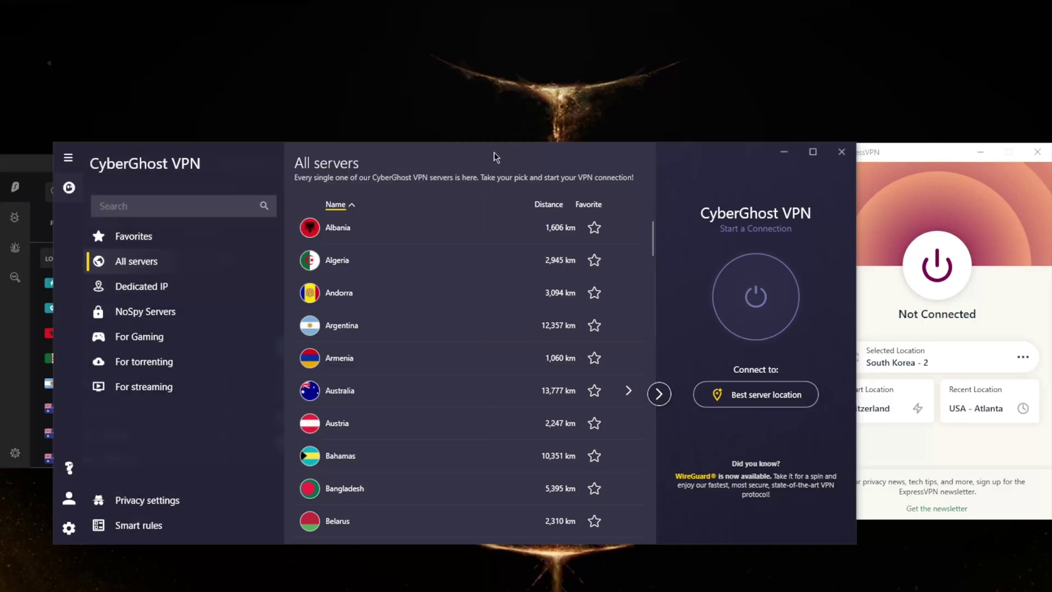
{"action": "left_click", "coordinate": [910, 153]}
{"action": "left_click", "coordinate": [26, 160]}
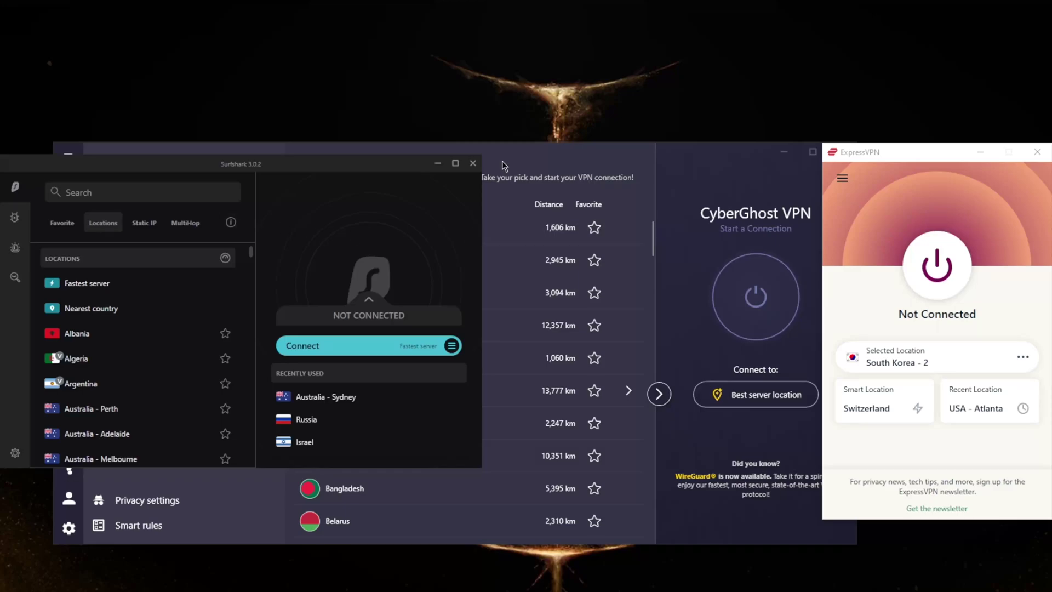
{"action": "left_click", "coordinate": [863, 146]}
{"action": "left_click", "coordinate": [256, 166]}
{"action": "left_click", "coordinate": [563, 159]}
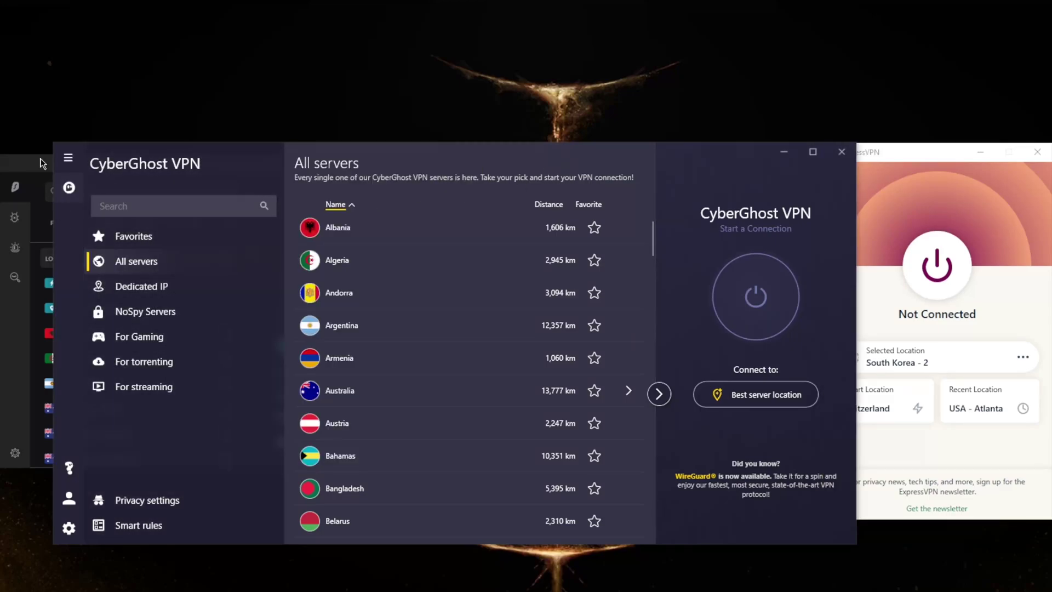
{"action": "left_click", "coordinate": [41, 164]}
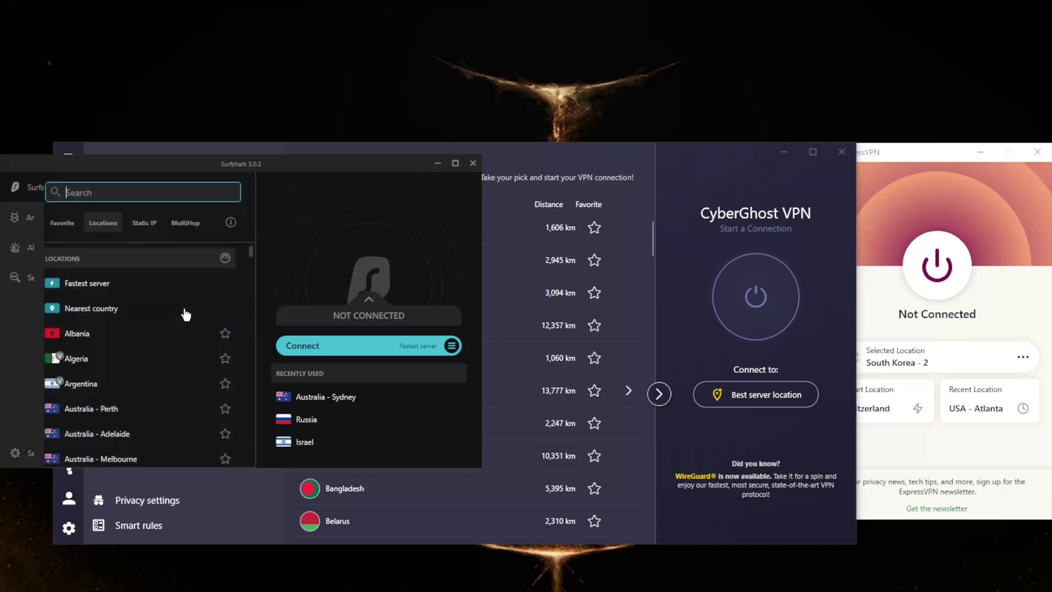
{"action": "left_click", "coordinate": [15, 450]}
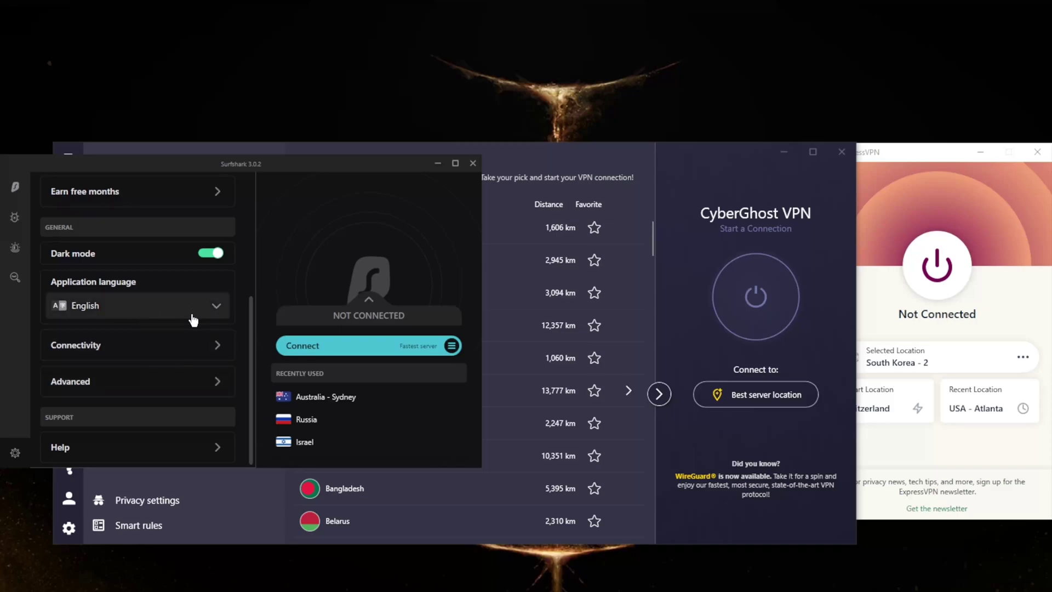
{"action": "left_click", "coordinate": [152, 357]}
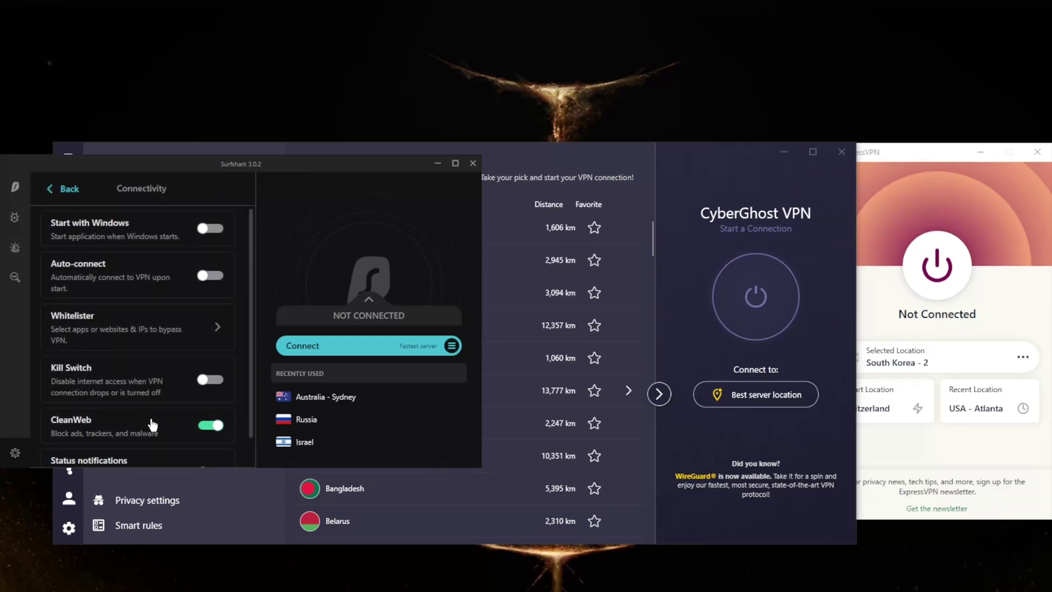
{"action": "left_click", "coordinate": [120, 335]}
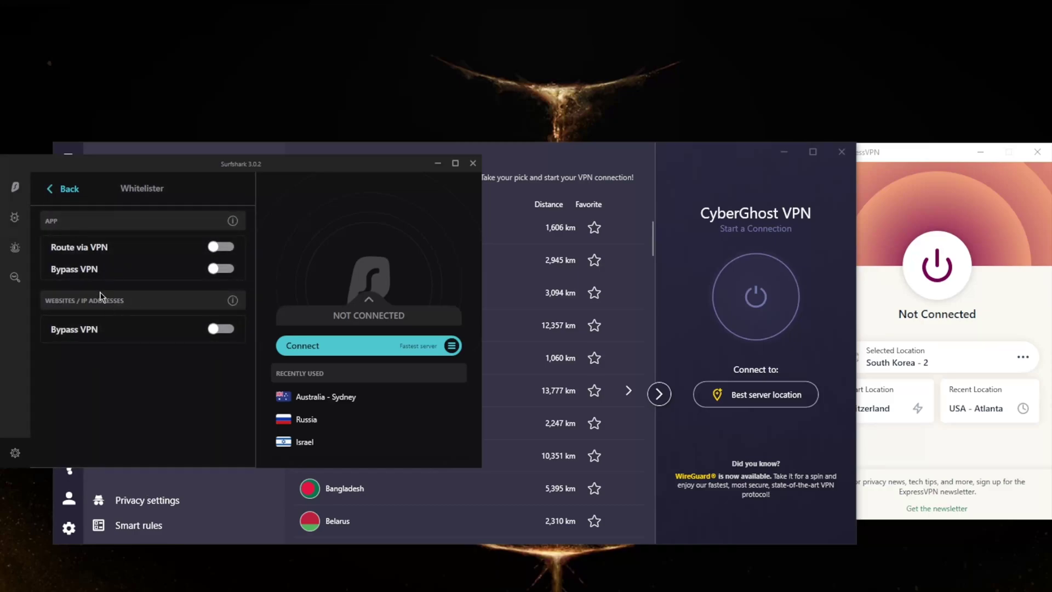
{"action": "left_click", "coordinate": [62, 189]}
{"action": "scroll", "coordinate": [110, 373], "scroll_direction": "down", "scroll_amount": 1}
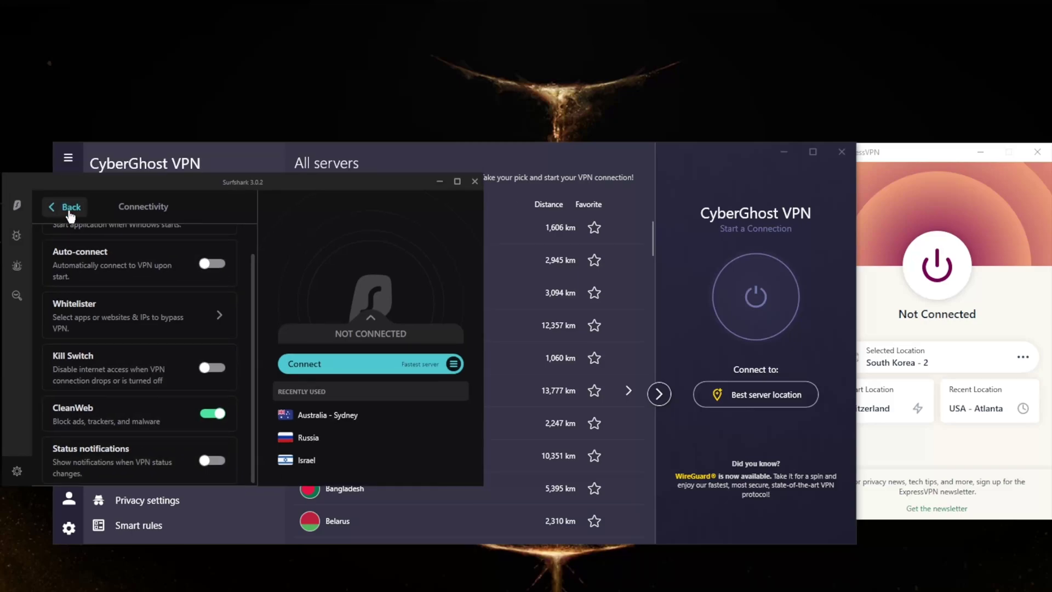
{"action": "left_click", "coordinate": [66, 206]}
{"action": "left_click", "coordinate": [104, 399]}
{"action": "left_click", "coordinate": [107, 281]}
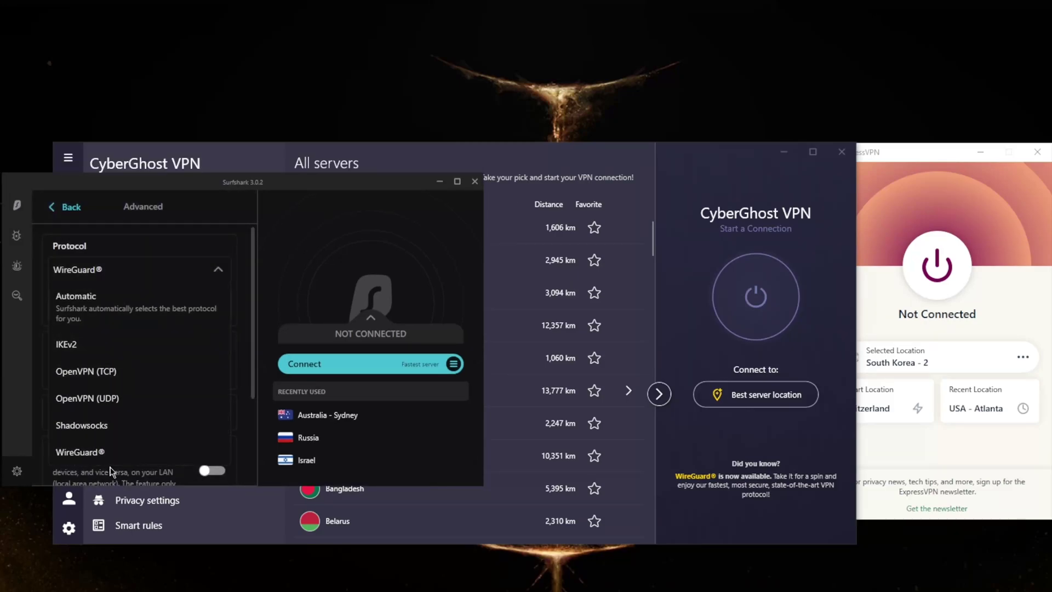
{"action": "left_click", "coordinate": [104, 423]}
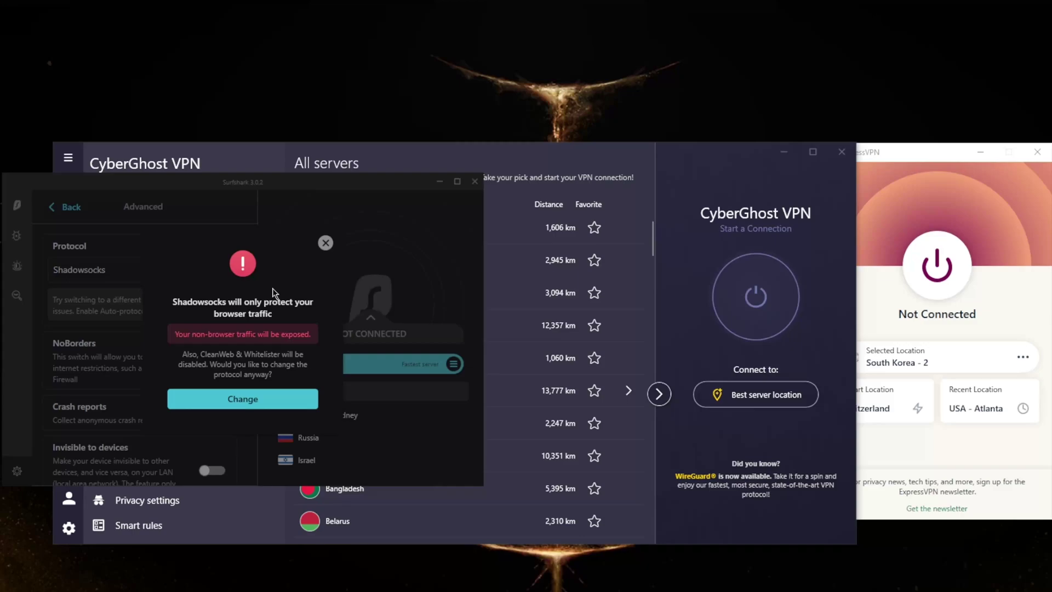
{"action": "left_click", "coordinate": [326, 243]}
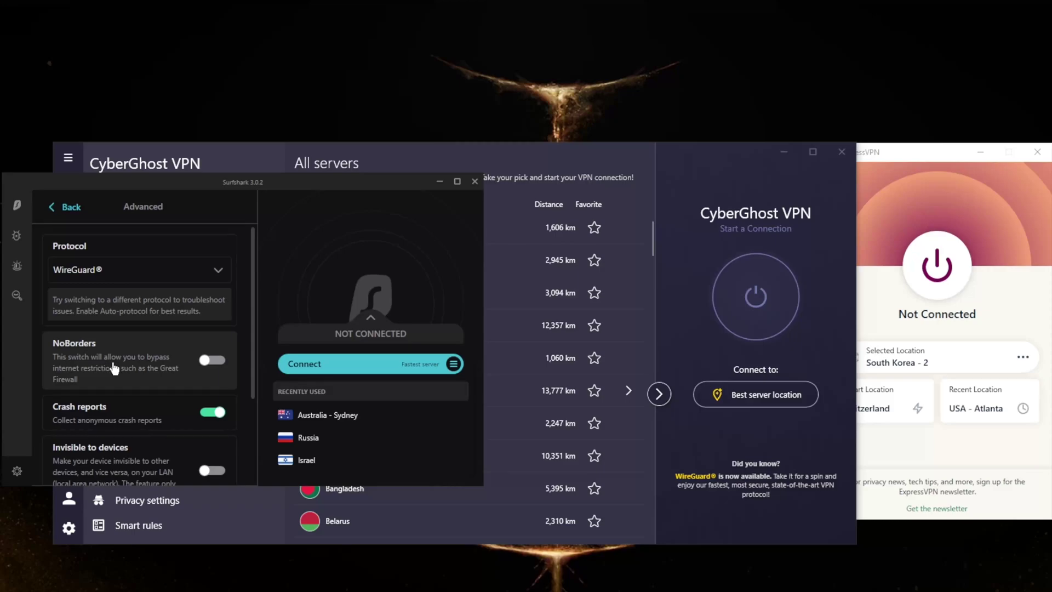
{"action": "left_click", "coordinate": [17, 205]}
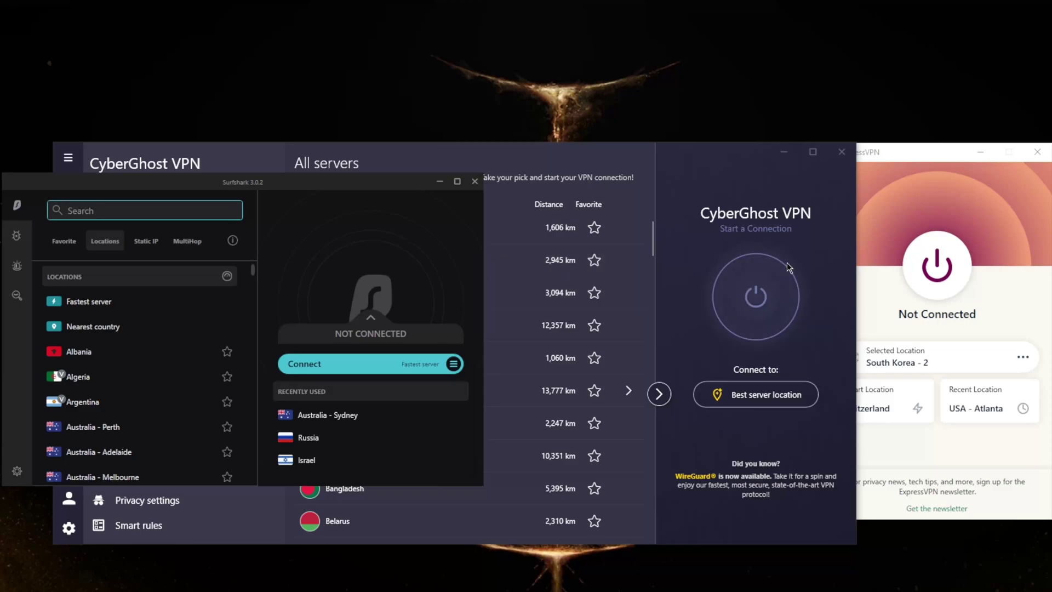
Cycle through the ExpressVPN, CyberGhost and Surfshark windows, ending with CyberGhost's All servers list on top.
{"action": "left_click", "coordinate": [951, 205]}
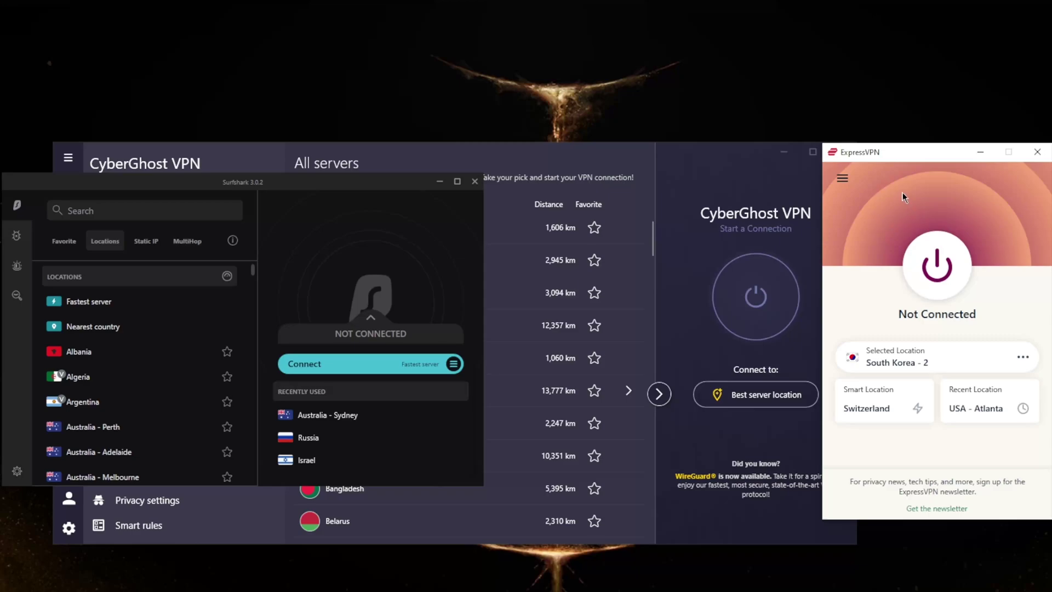
{"action": "left_click", "coordinate": [683, 152]}
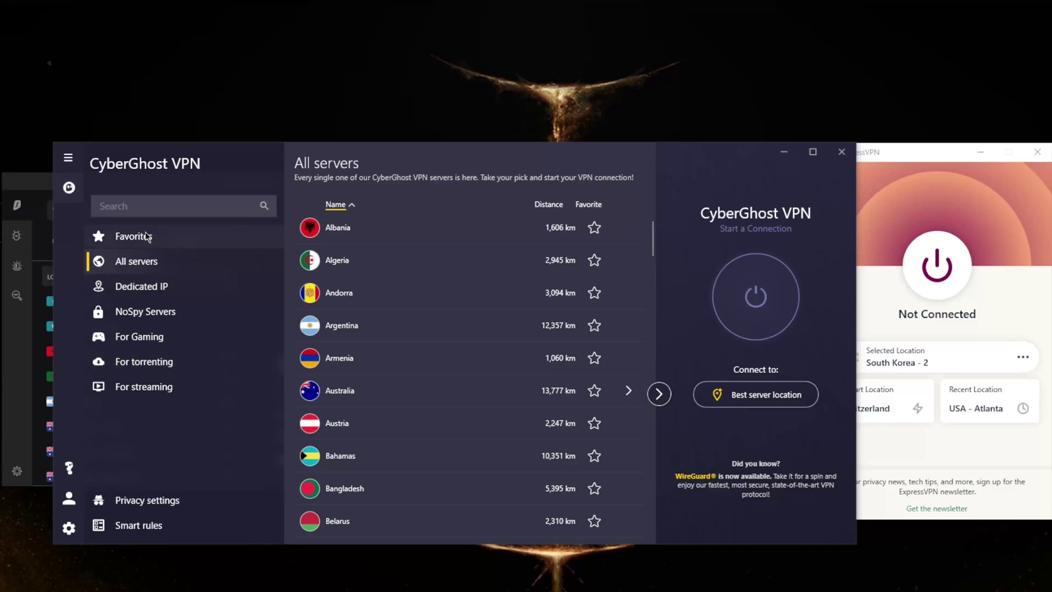
{"action": "left_click", "coordinate": [25, 185]}
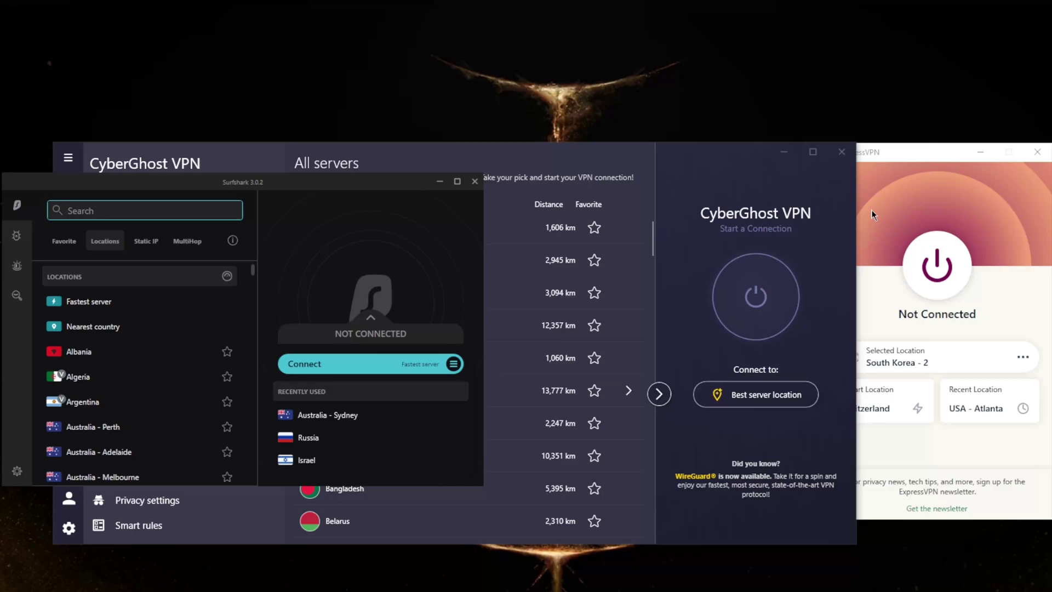
{"action": "left_click", "coordinate": [749, 163]}
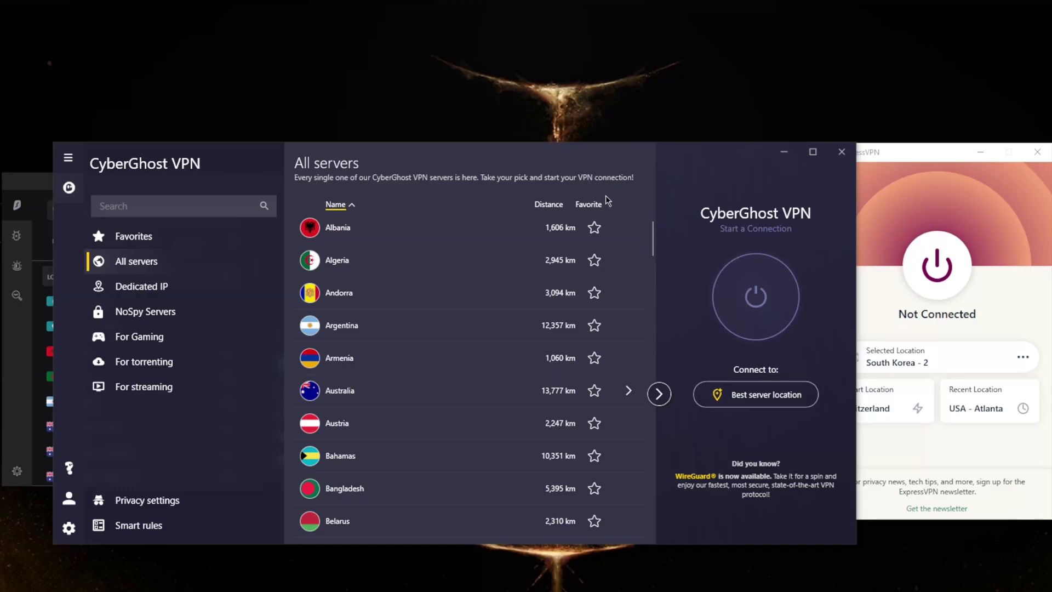
Raise Surfshark's Locations window back above CyberGhost, passing through ExpressVPN.
{"action": "left_click", "coordinate": [920, 172]}
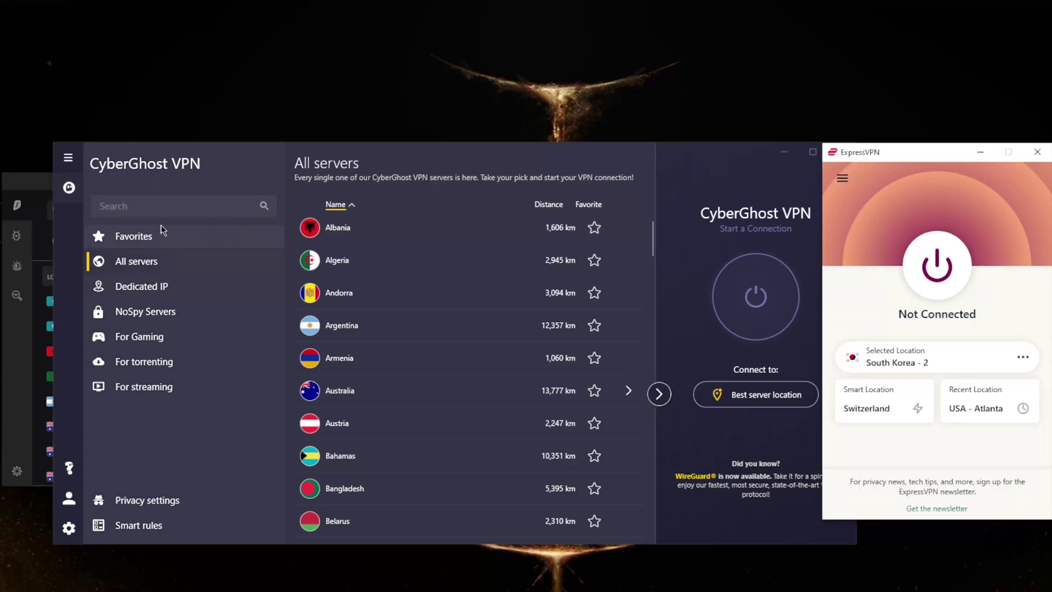
{"action": "left_click", "coordinate": [43, 182]}
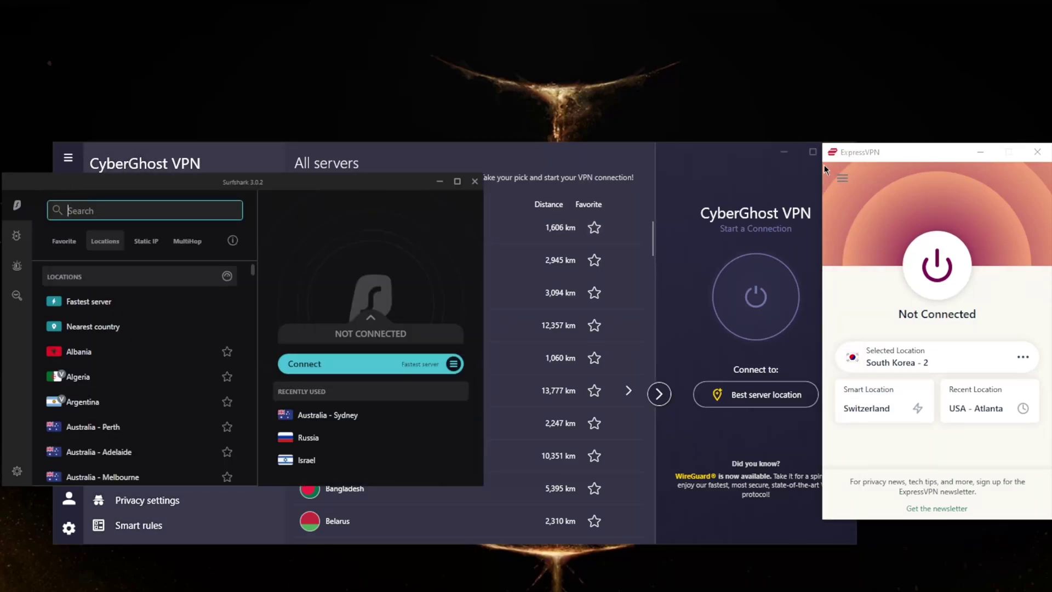